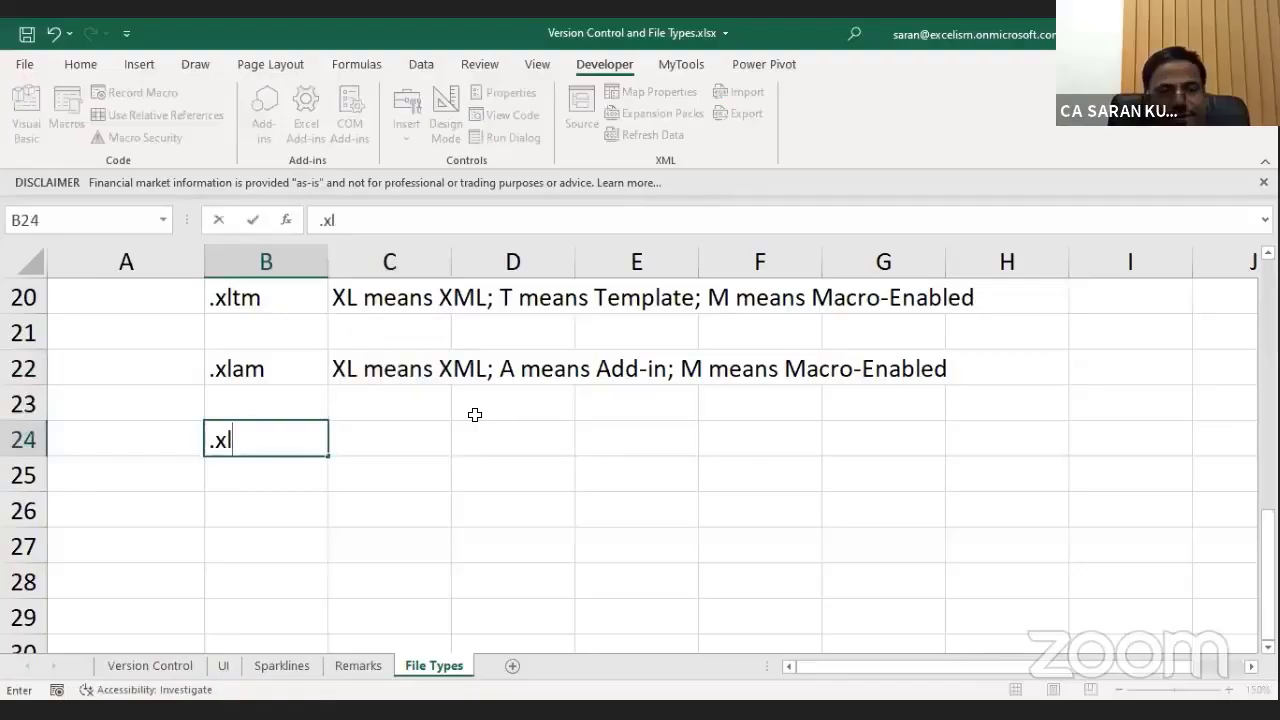
Step: Complete the .xlsb entry in B24 and copy the .xlsm description from cell C7
type("sb")
key("Tab")
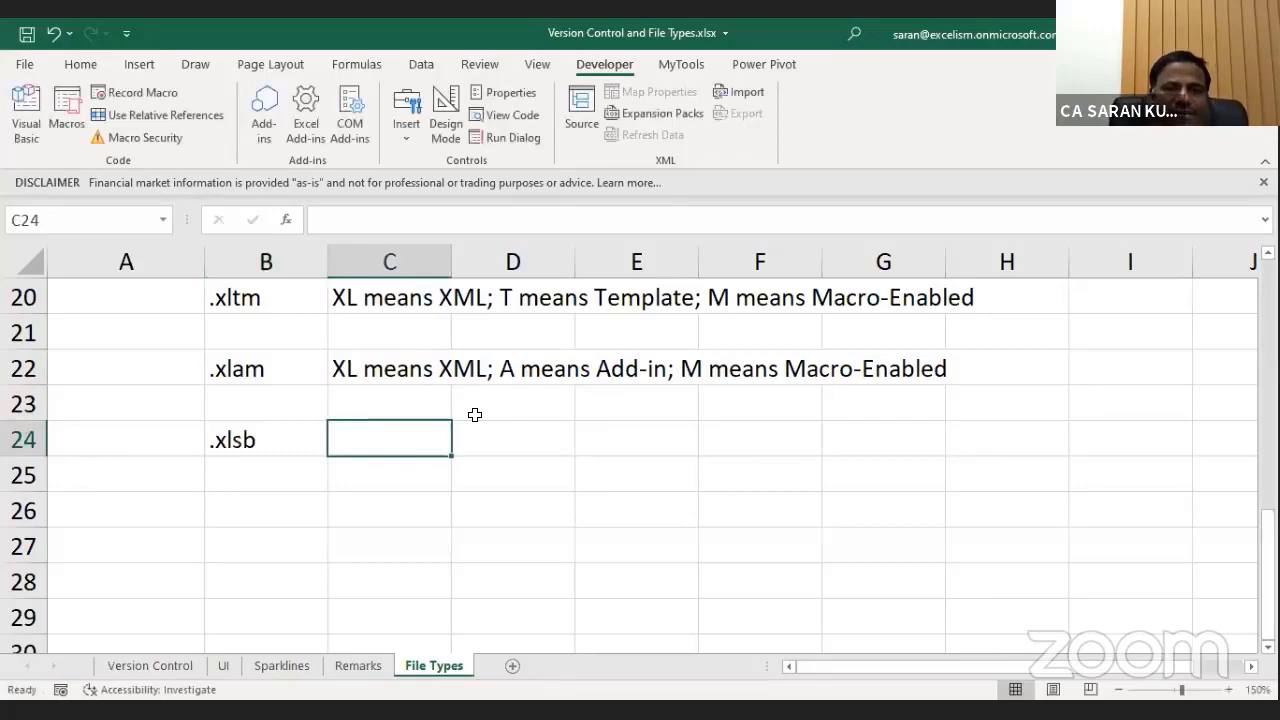
key("Up")
key("Up")
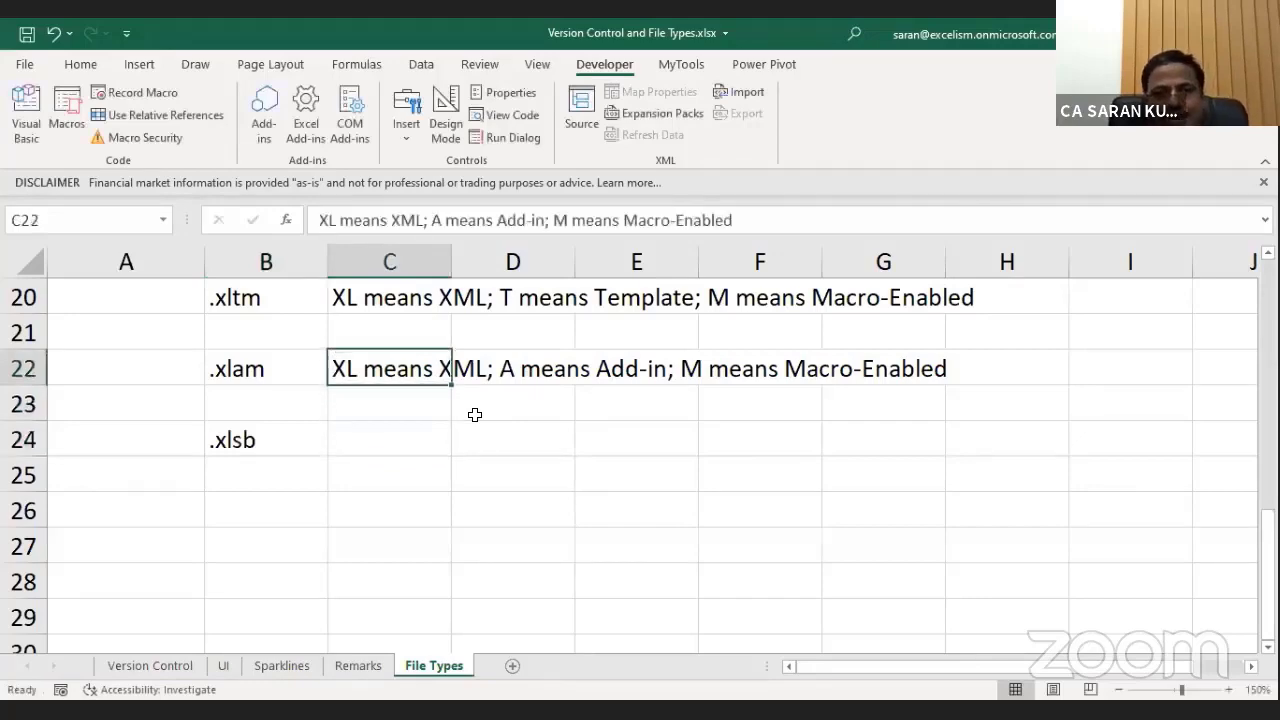
key("Up")
key("Up")
key("Up")
key("Up")
key("Up")
key("Up")
key("Up")
key("Up")
key("Up")
key("Up")
key("Up")
key("Up")
key("Up")
key("Up")
key("Up")
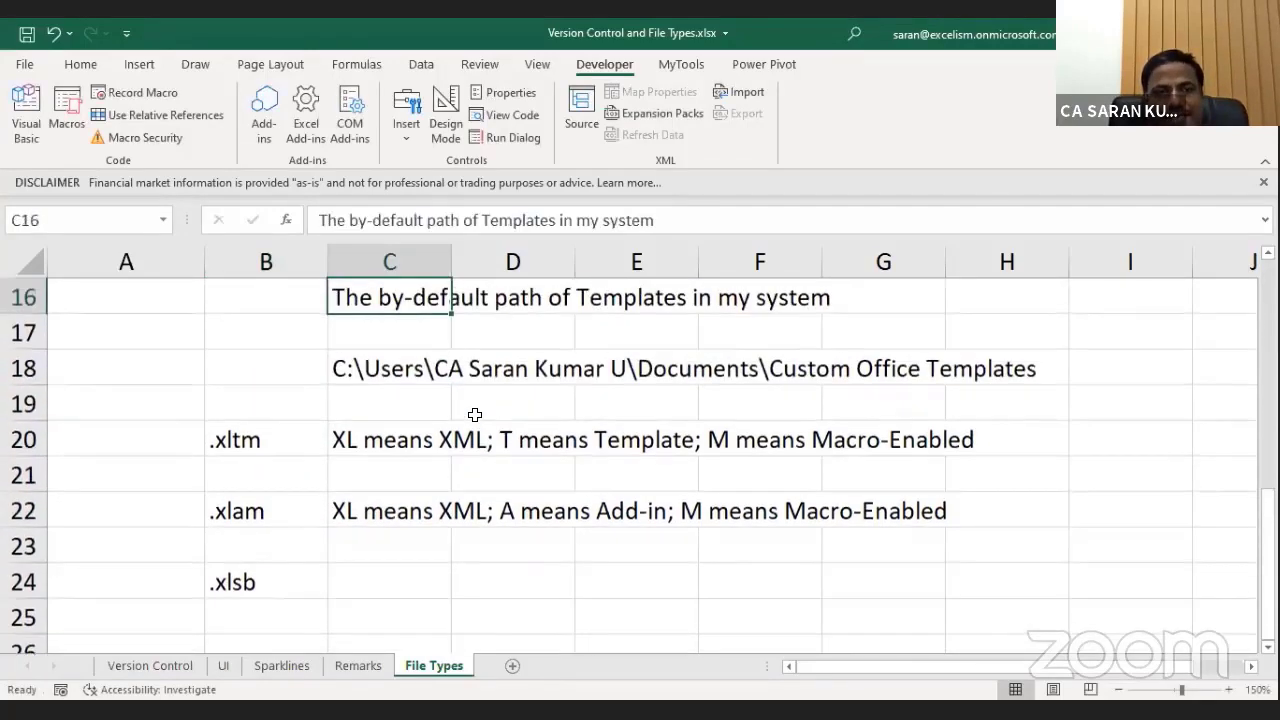
key("ctrl+s")
key("ctrl+c")
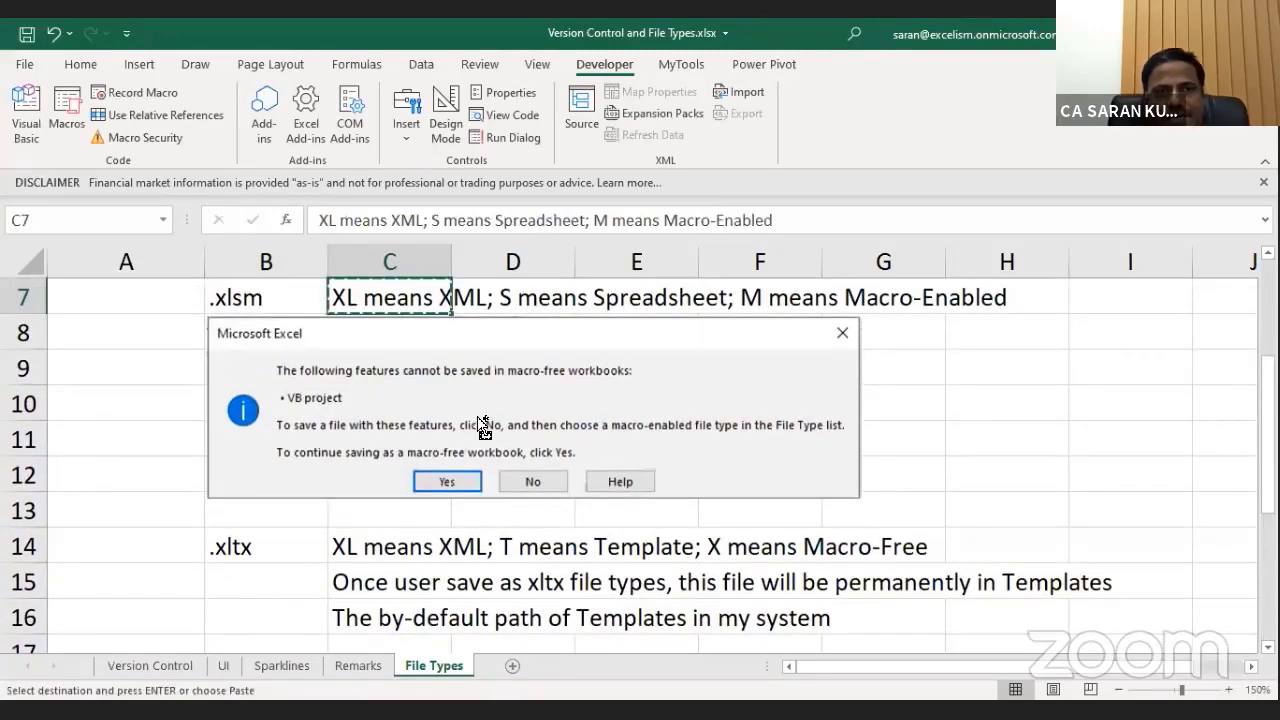
Step: Paste the copied .xlsm description into C24 beside the .xlsb entry
key("Down")
key("Down")
key("Down")
key("Down")
key("Down")
key("Down")
key("Down")
key("Down")
key("Down")
key("Down")
key("Down")
key("Down")
key("Down")
key("Down")
key("Down")
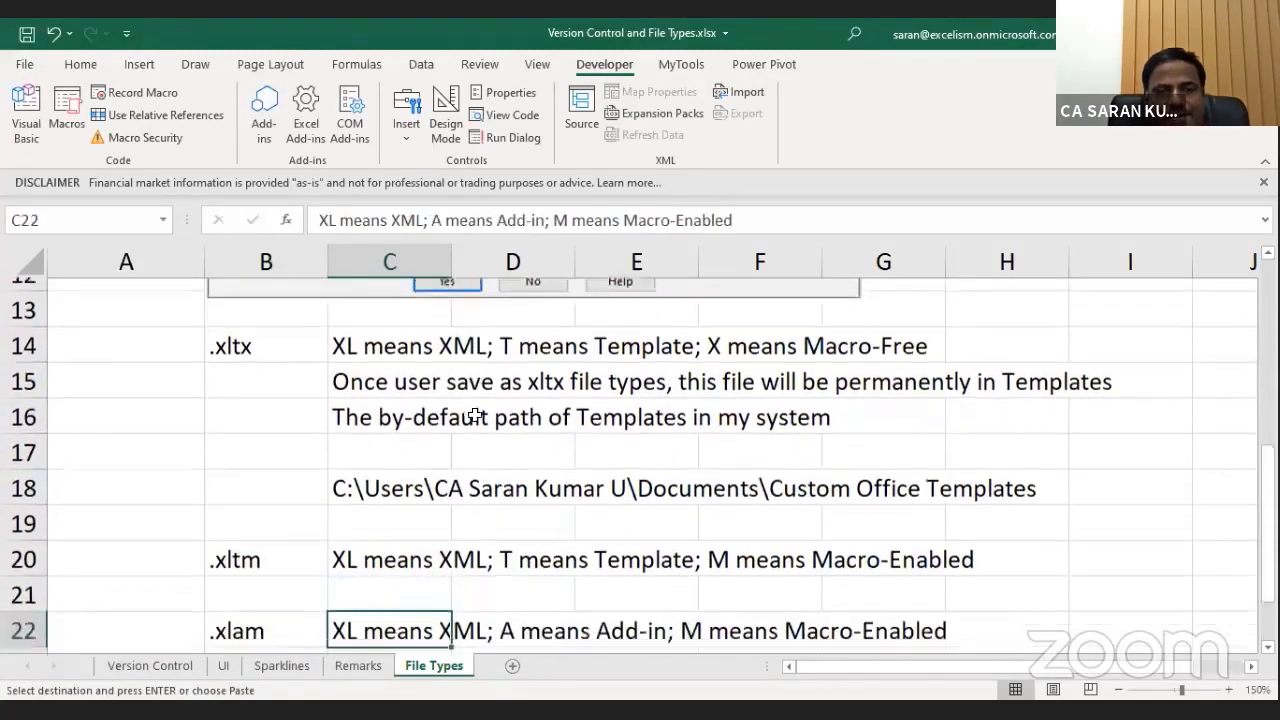
key("ctrl+Down")
key("ctrl+Up")
key("Down")
key("Down")
key("Return")
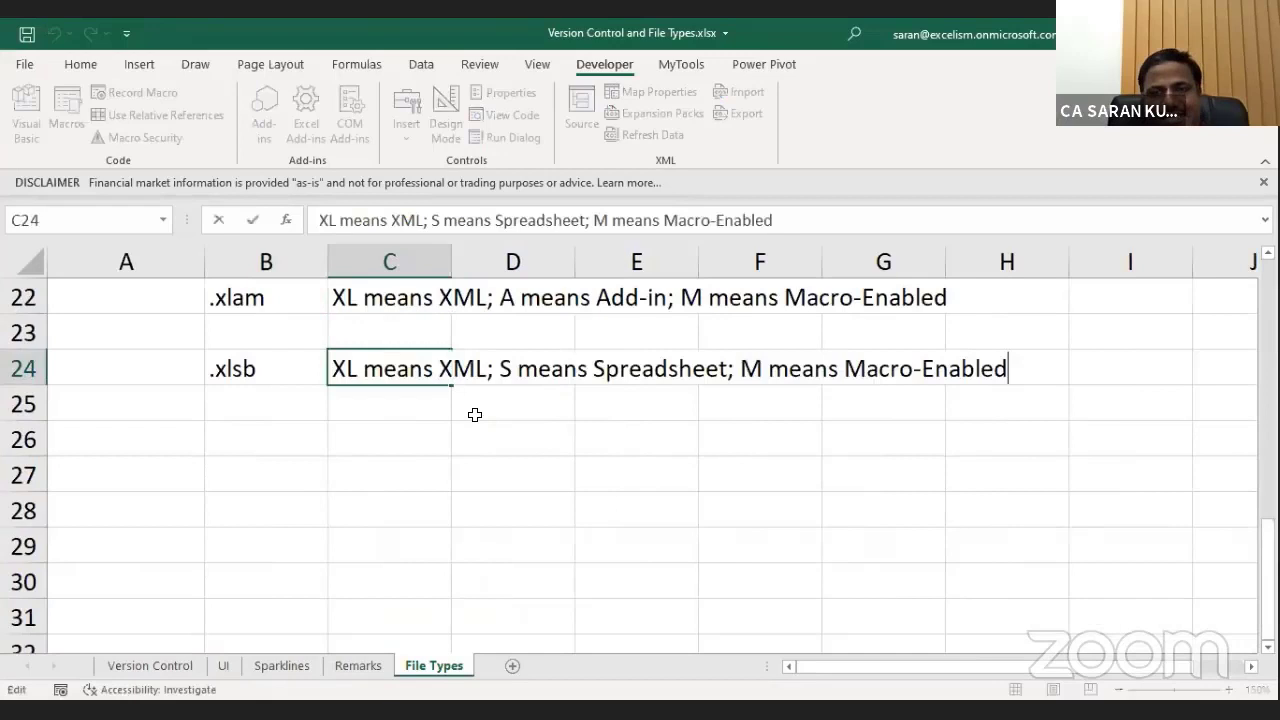
Step: Replace the last part of the description in C24 with "B means Binary"
key("F2")
key("ctrl+shift+Left")
key("ctrl+shift+Left")
key("ctrl+shift+Left")
key("ctrl+shift+Left")
type("b")
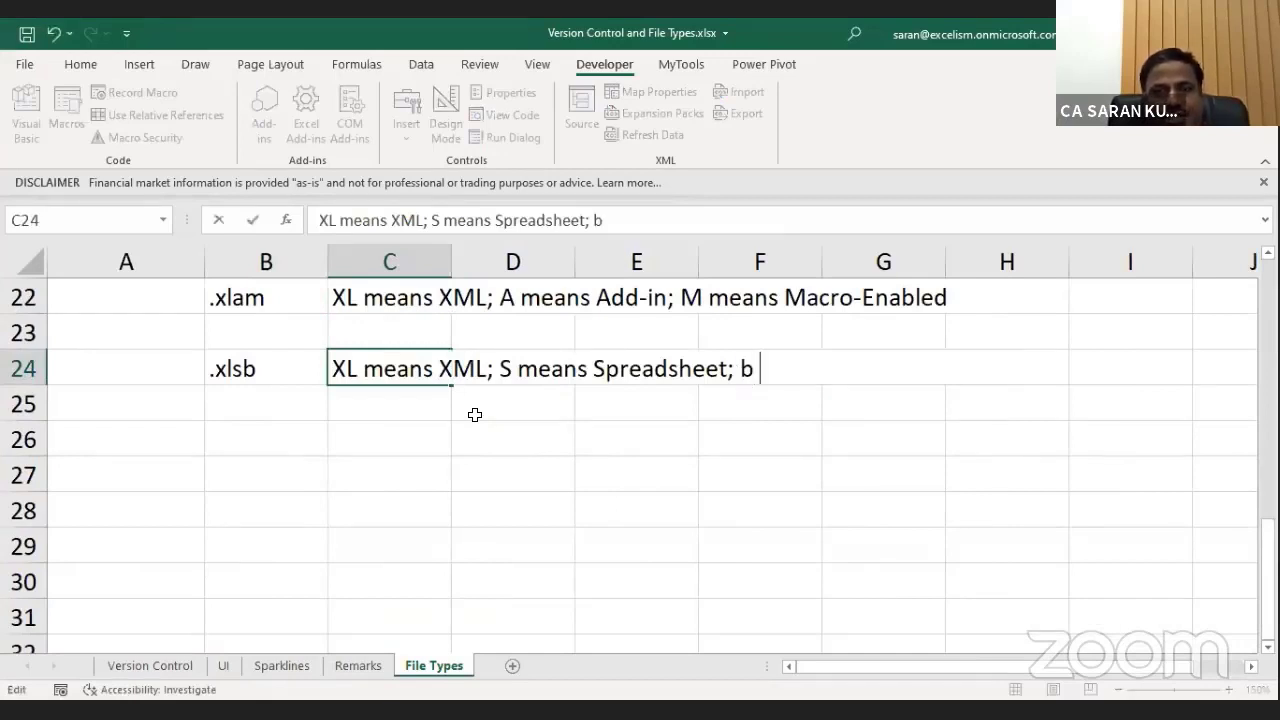
key("BackSpace")
type("B mean")
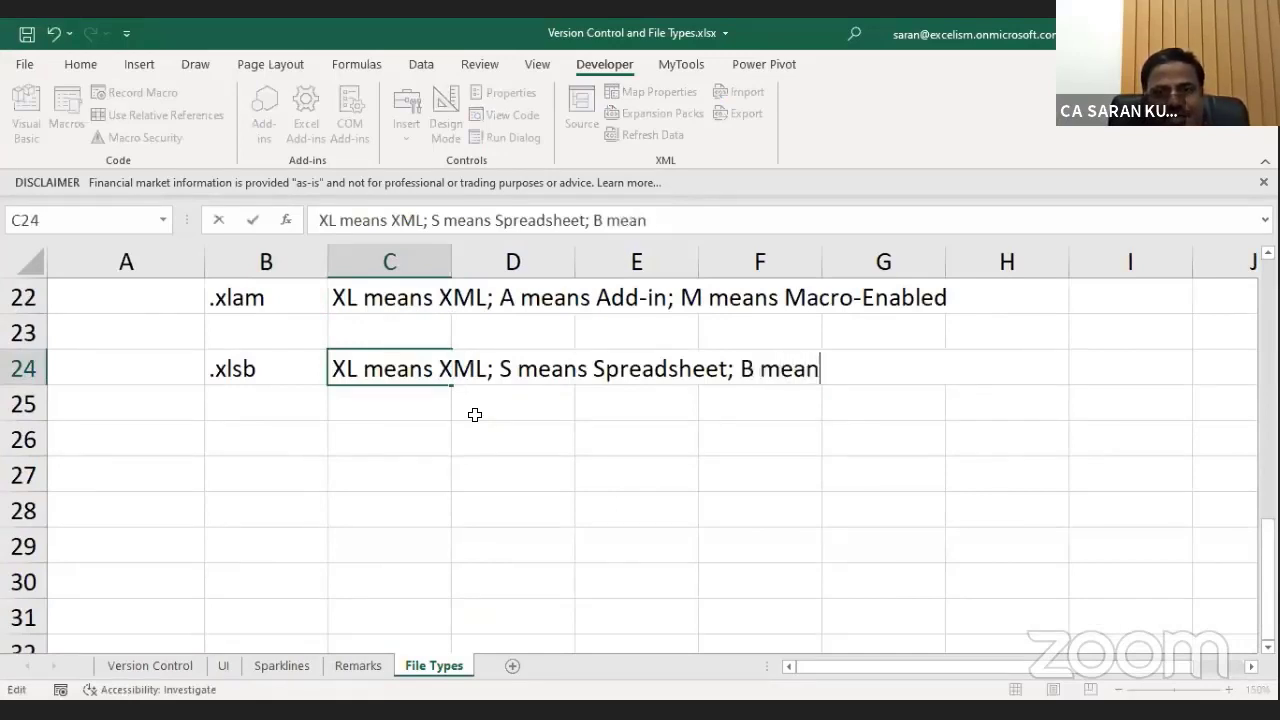
type("s Binary")
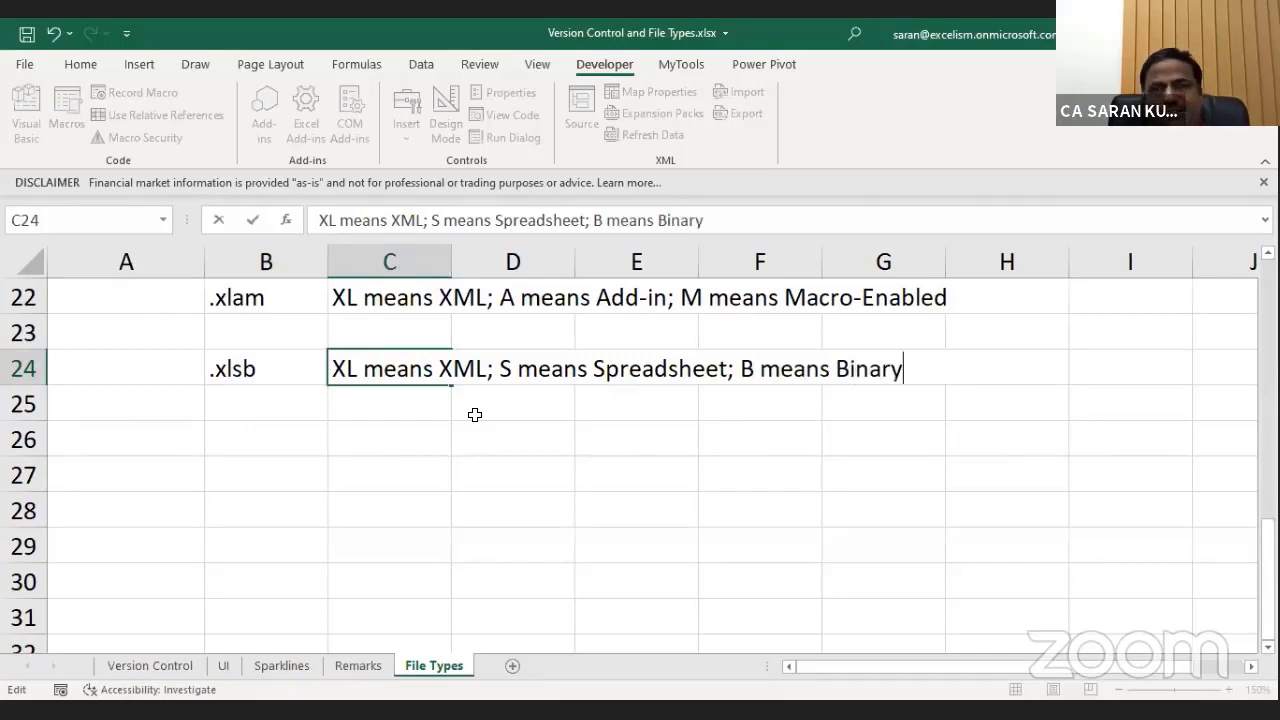
key("Return")
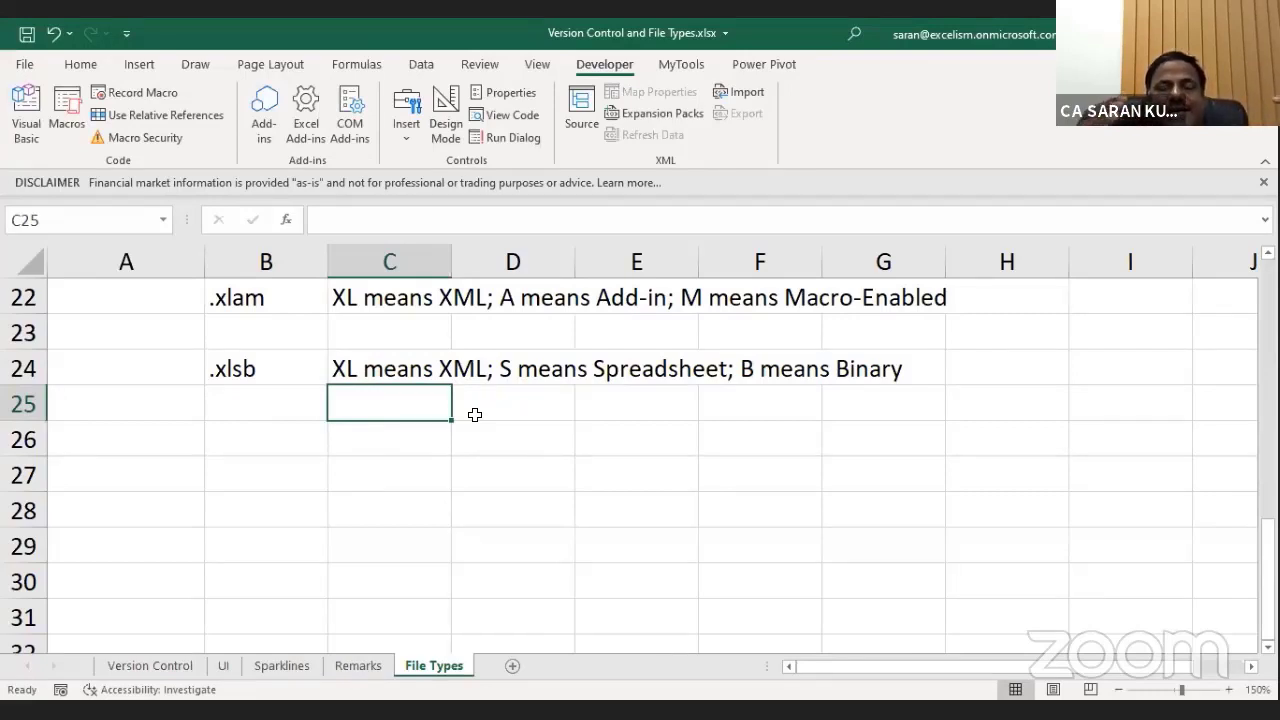
Step: Enter the note "The advantage of this file type is" in C25
type("The a")
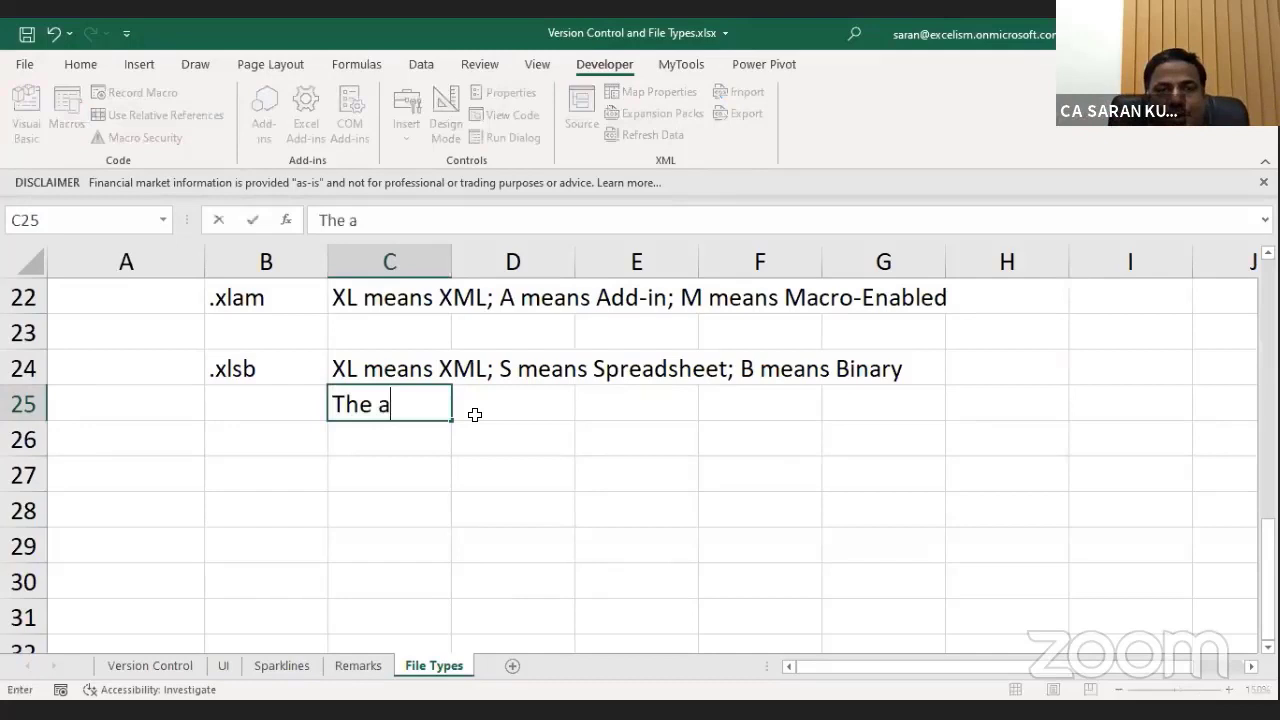
type("dvantage of thsi")
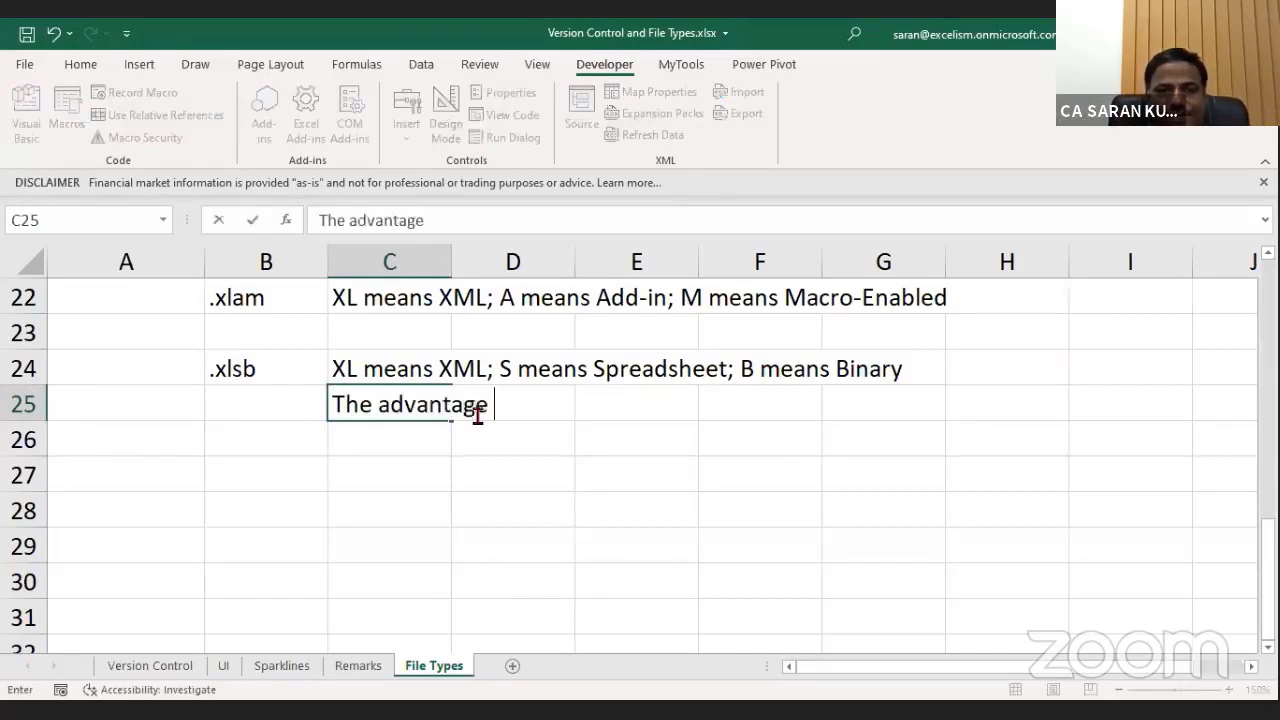
key("BackSpace")
key("BackSpace")
type("is ")
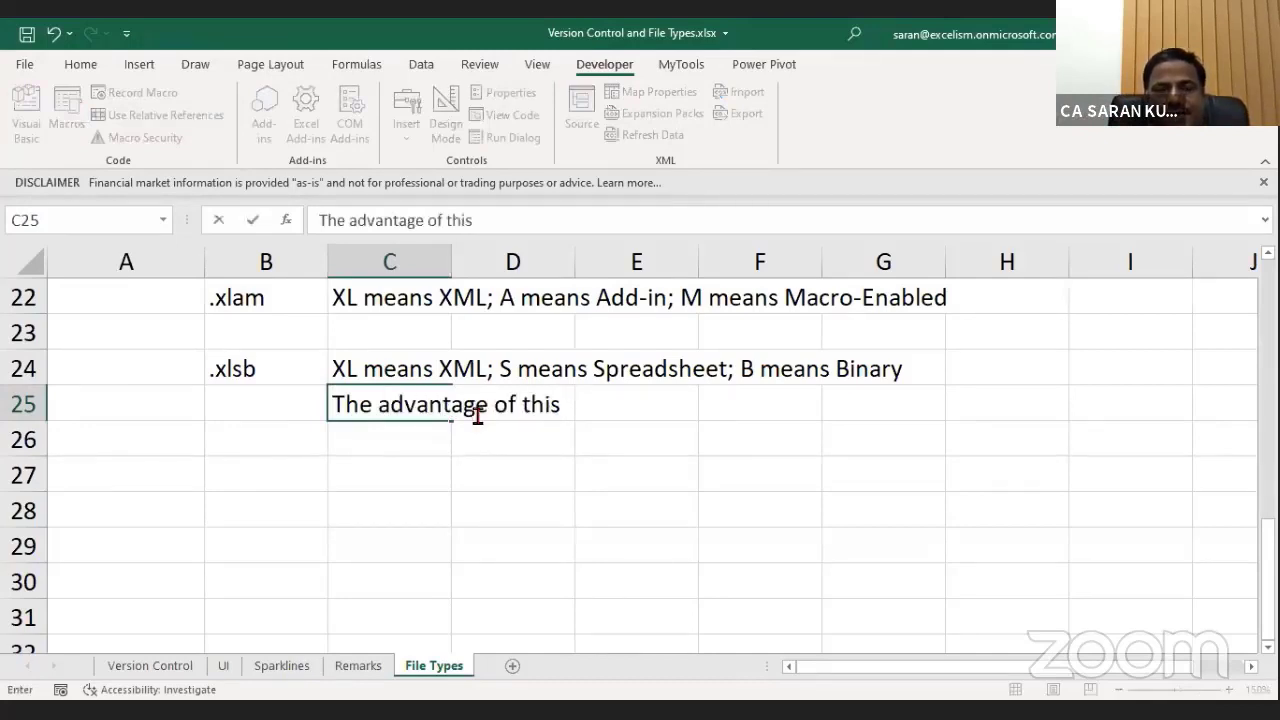
type("file type is")
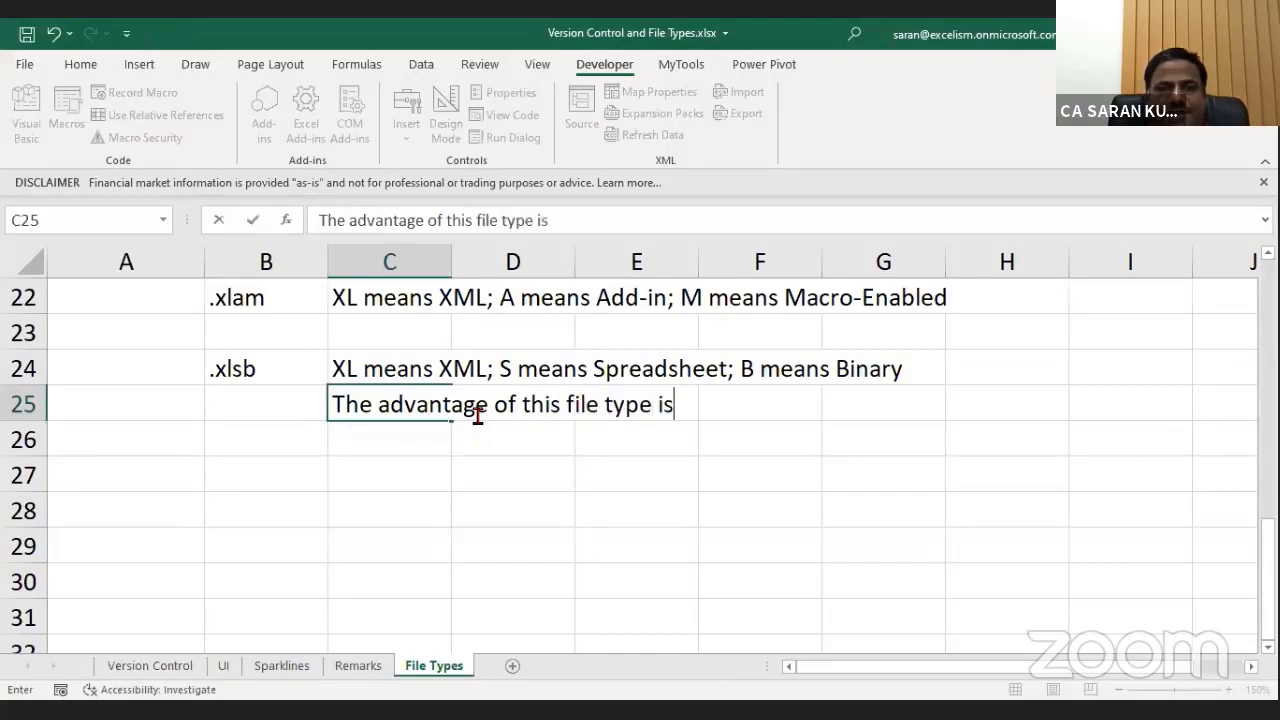
key("Return")
Step: Continue the .xlsb note in C26 with "it reduces the file size"
type("it save")
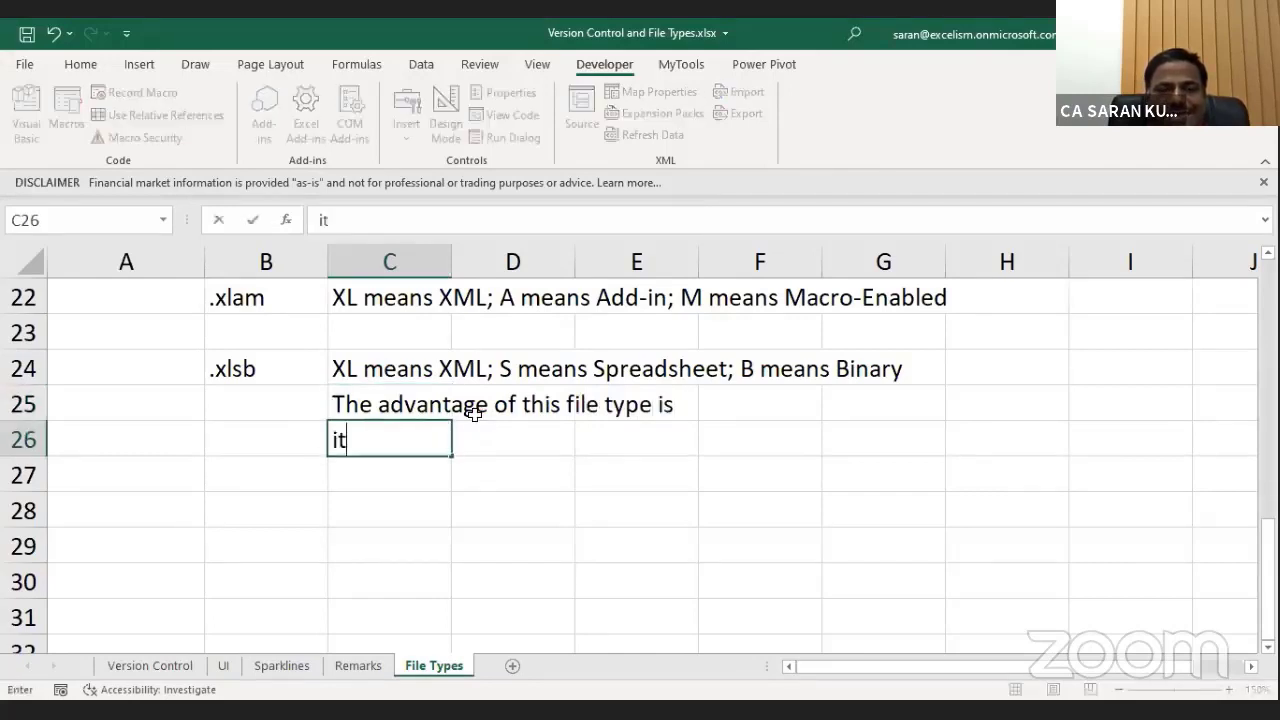
key("BackSpace")
key("BackSpace")
key("BackSpace")
key("BackSpace")
type("reduces the fil")
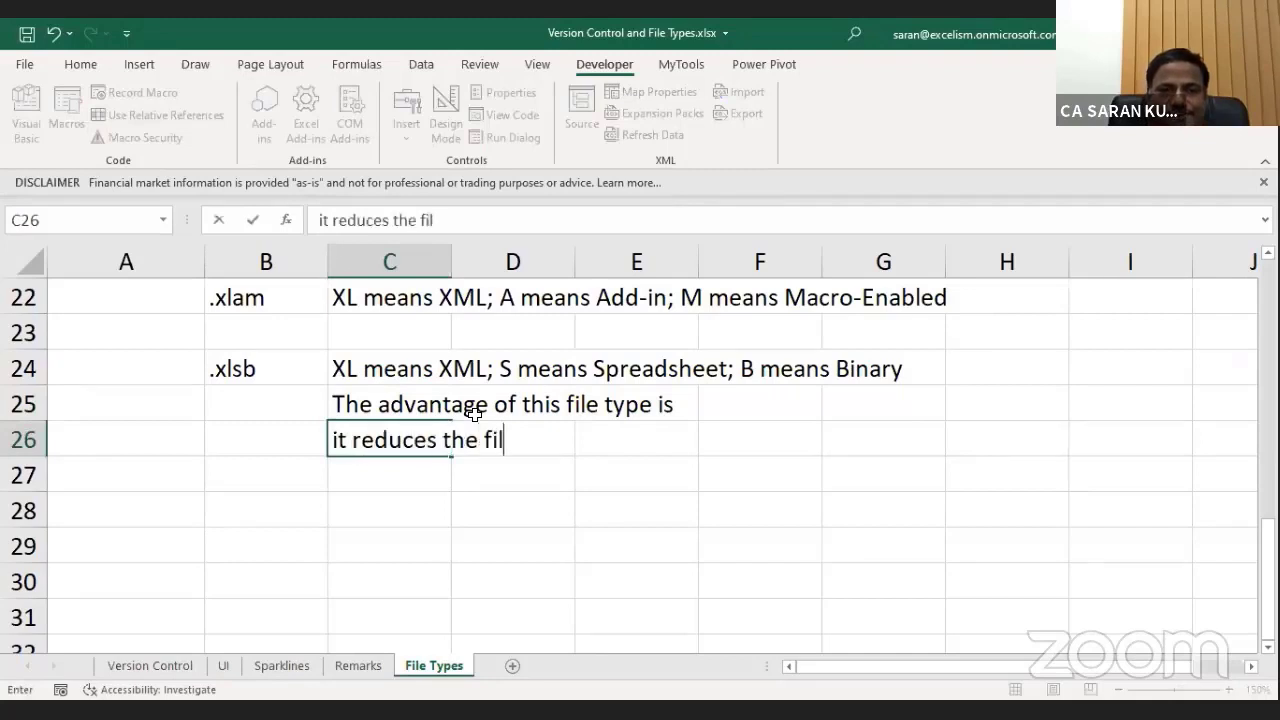
type("e size")
key("Return")
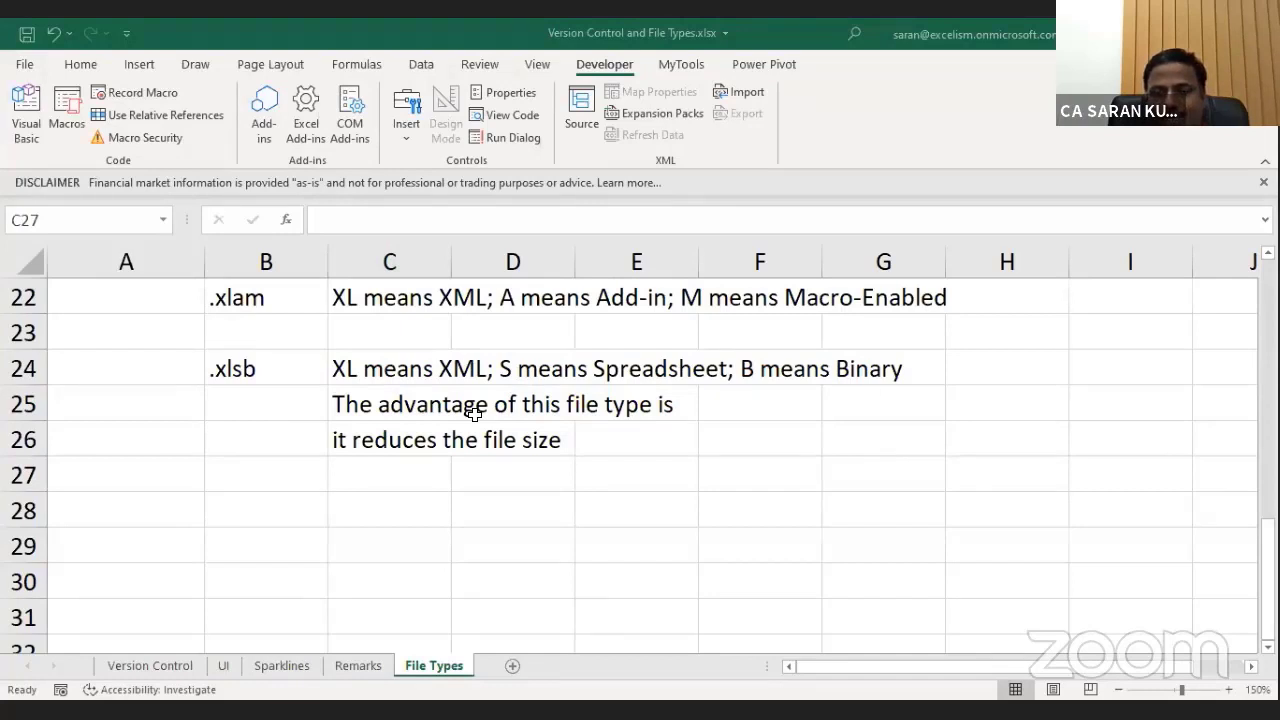
Step: Create a new blank workbook and enlarge its sheet view to 140%
key("ctrl+n")
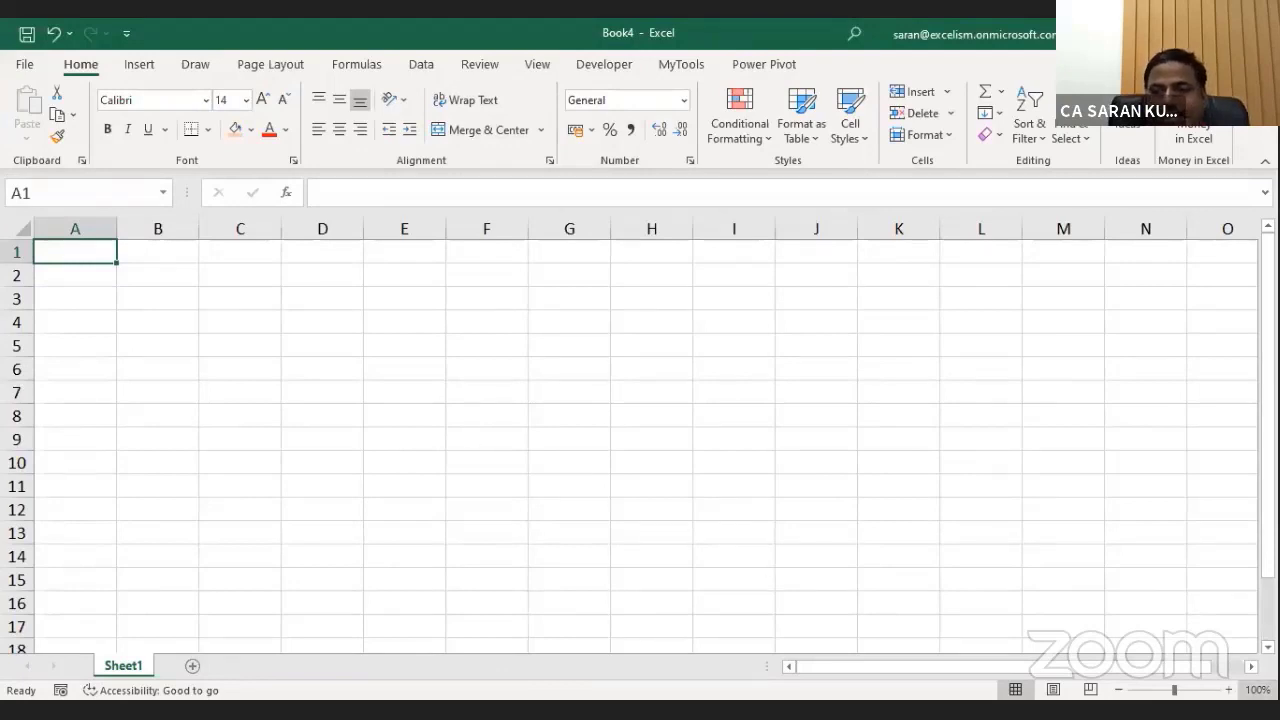
left_click(1228, 689)
left_click(1228, 689)
left_click(1228, 689)
left_click(1228, 689)
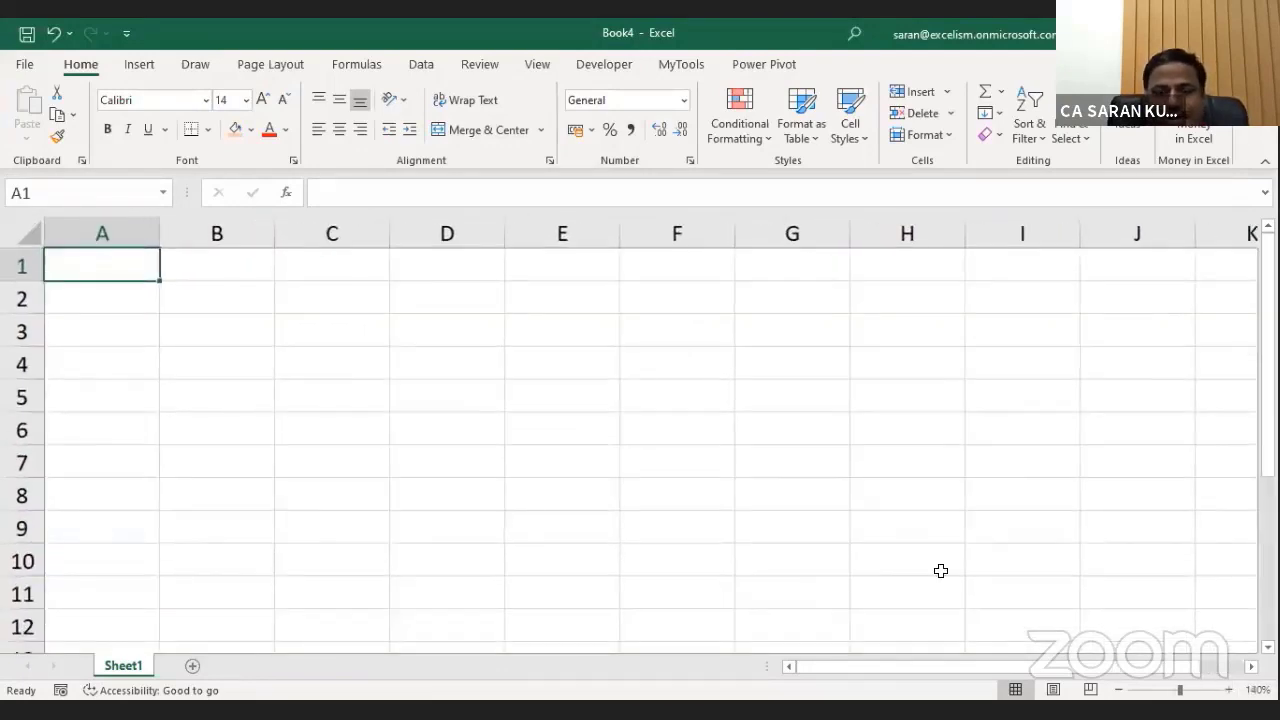
key("shift+Right")
key("shift+Right")
key("shift+Right")
key("shift+Right")
key("shift+Right")
key("shift+Right")
key("shift+Right")
key("shift+Right")
key("shift+Right")
key("shift+Right")
key("shift+Right")
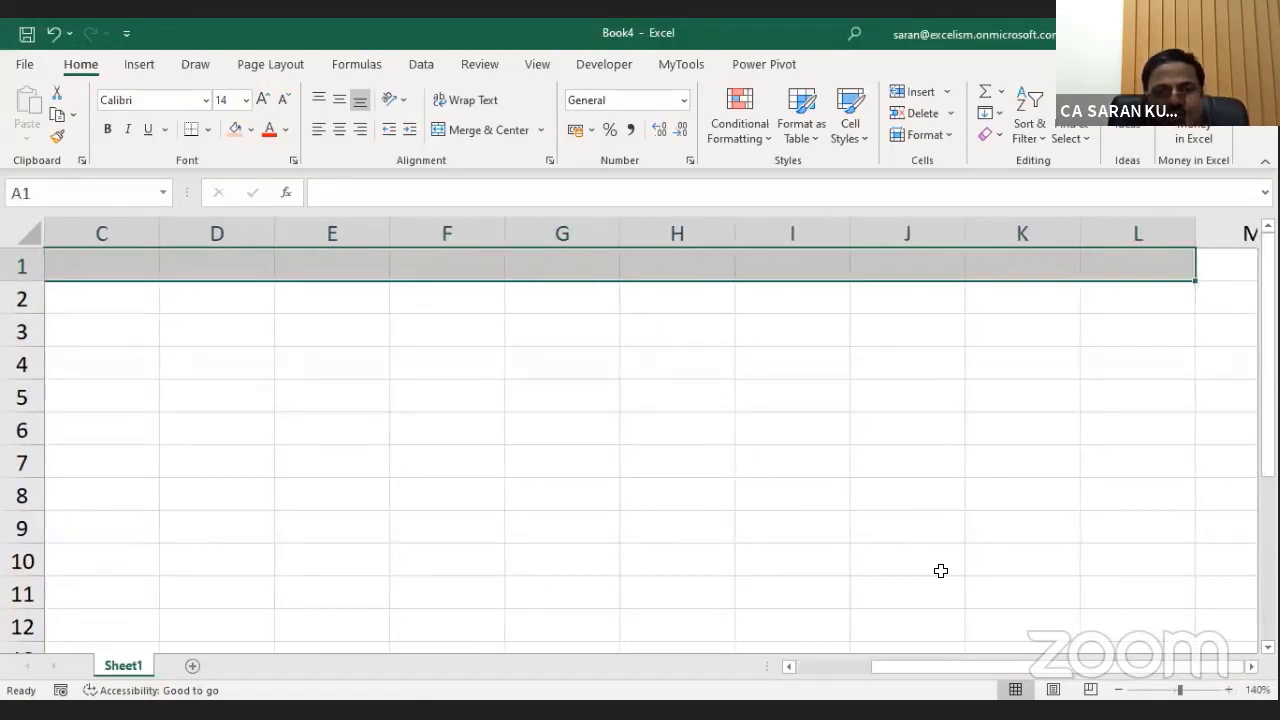
key("shift+BackSpace")
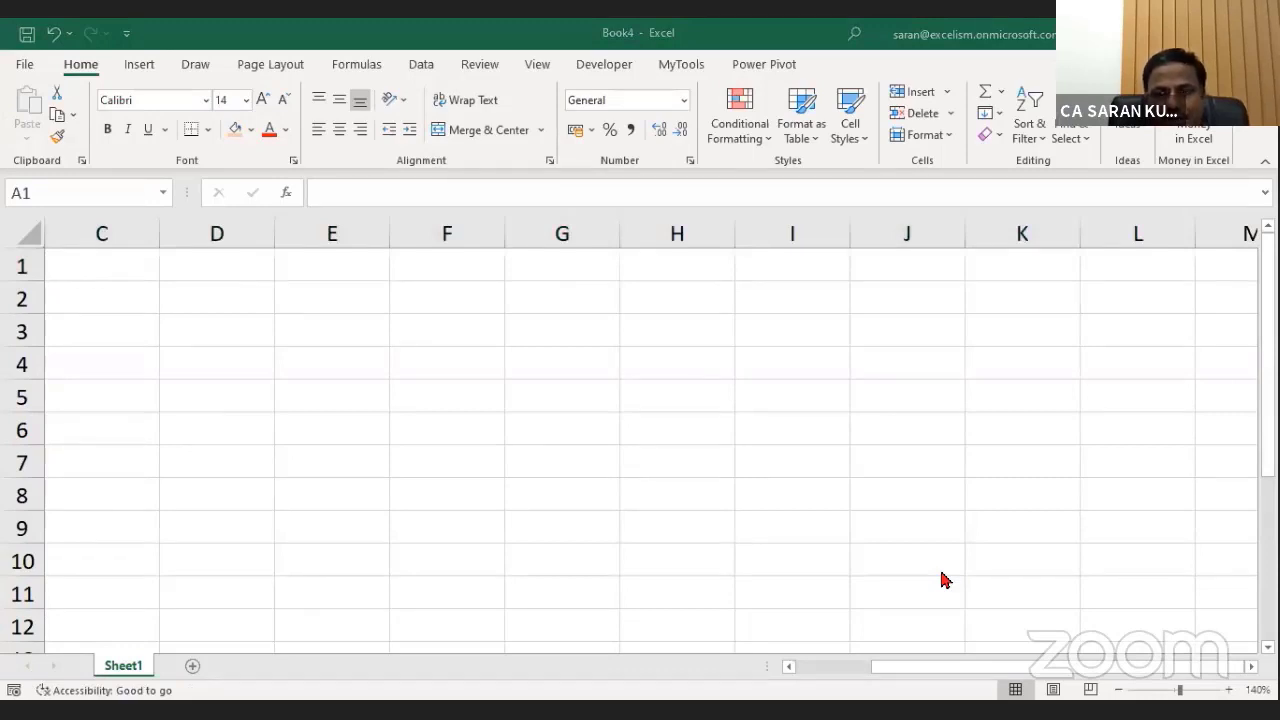
key("ctrl+shift+Right")
key("shift+Down")
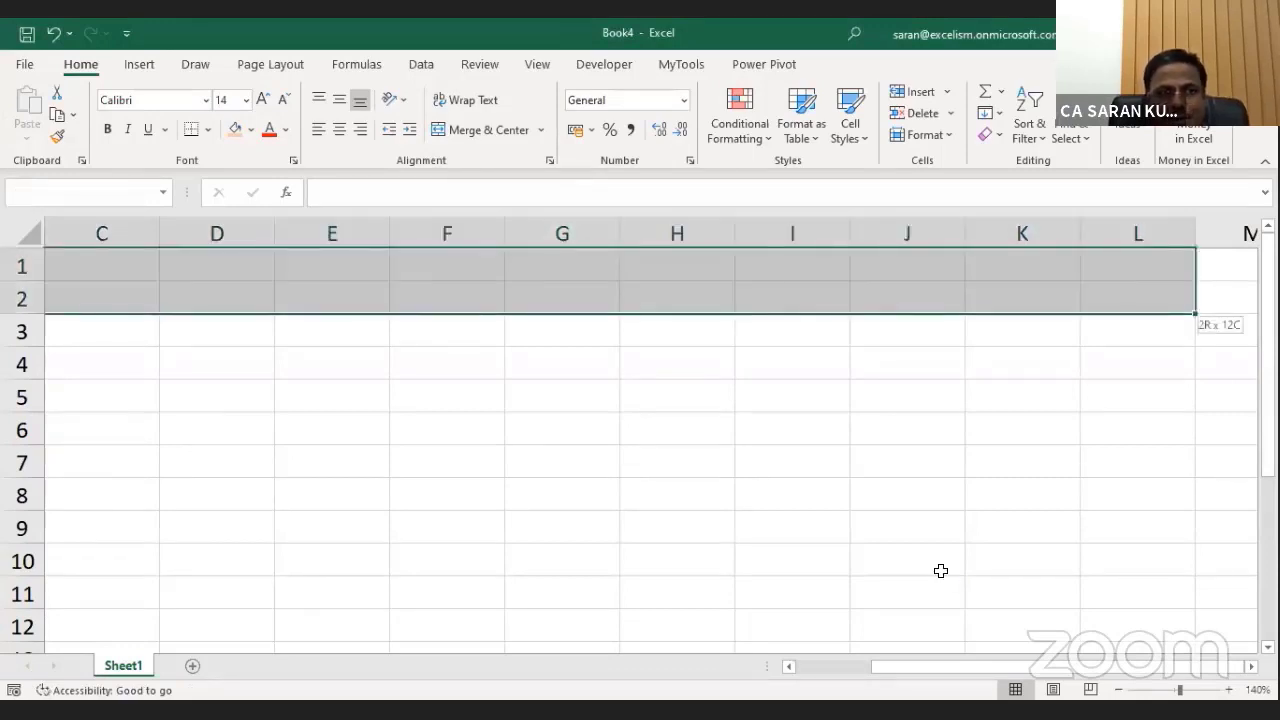
key("ctrl+space")
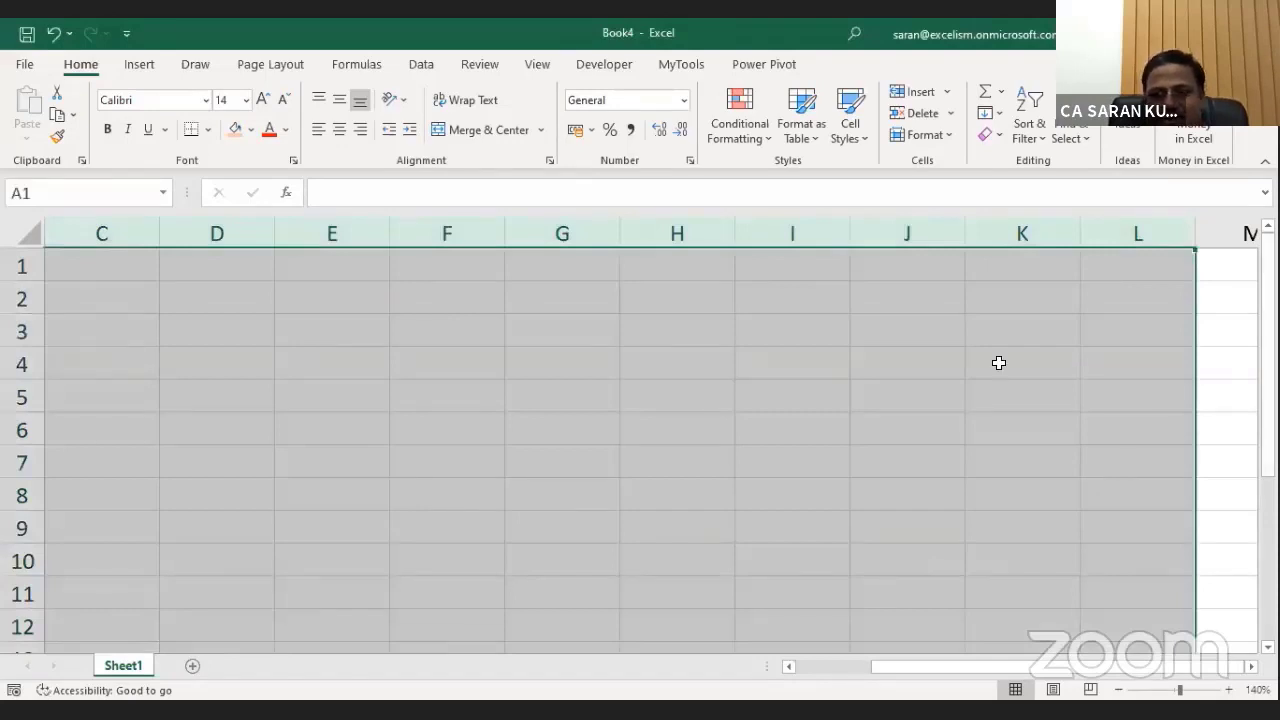
type("=")
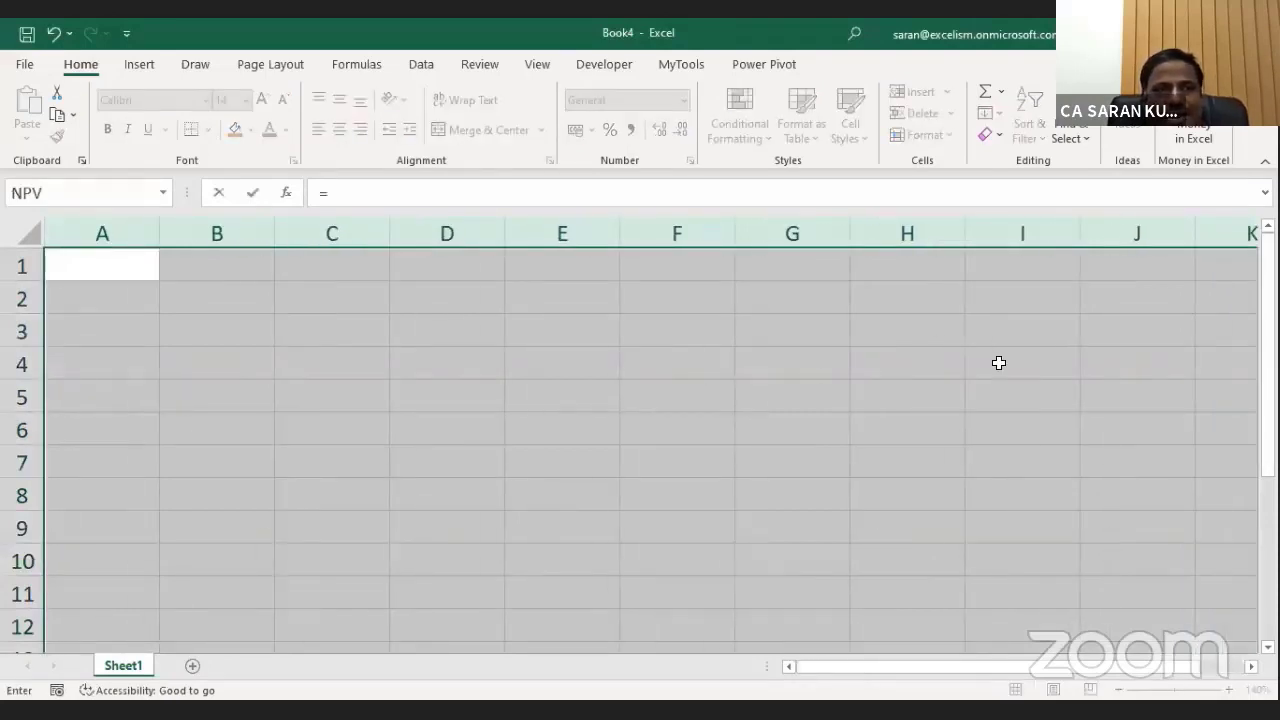
type("RANDBETWEEN(")
key("Escape")
key("ctrl+Home")
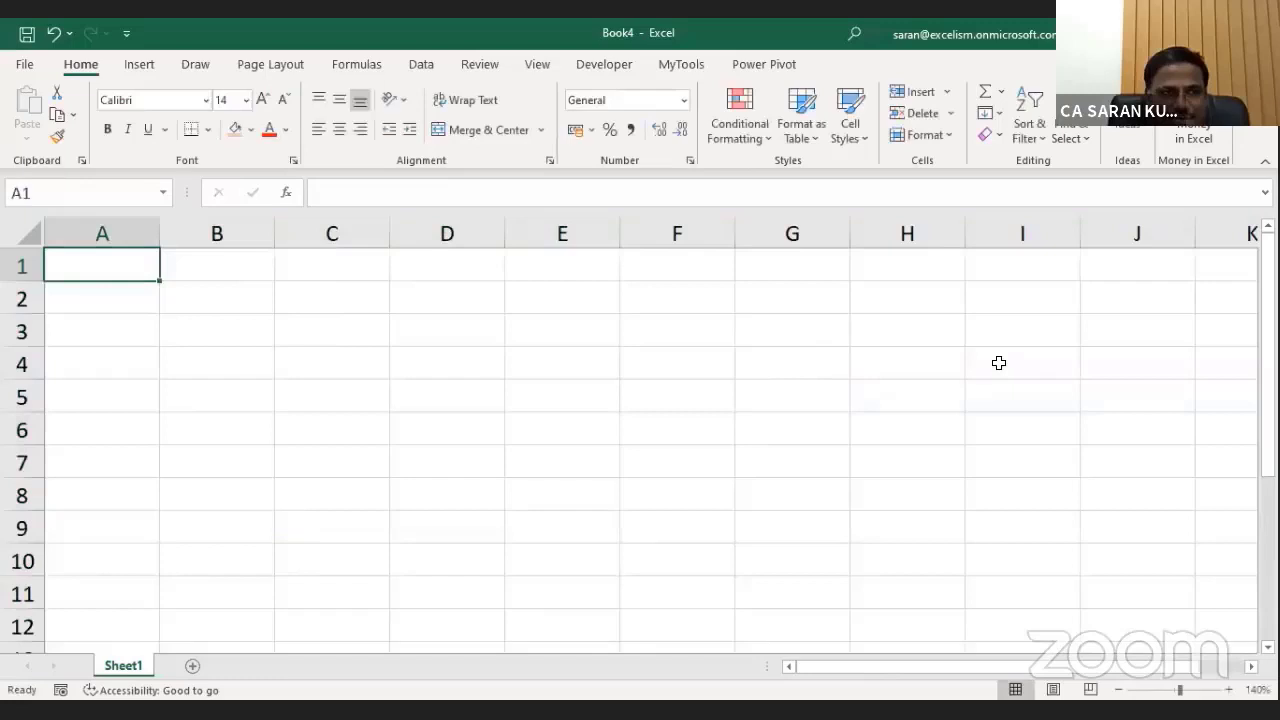
Step: Fill the whole range A1:Z100000, selected upwards from A100000, with the formula =RANDBETWEEN(100,10000000)
left_click(107, 188)
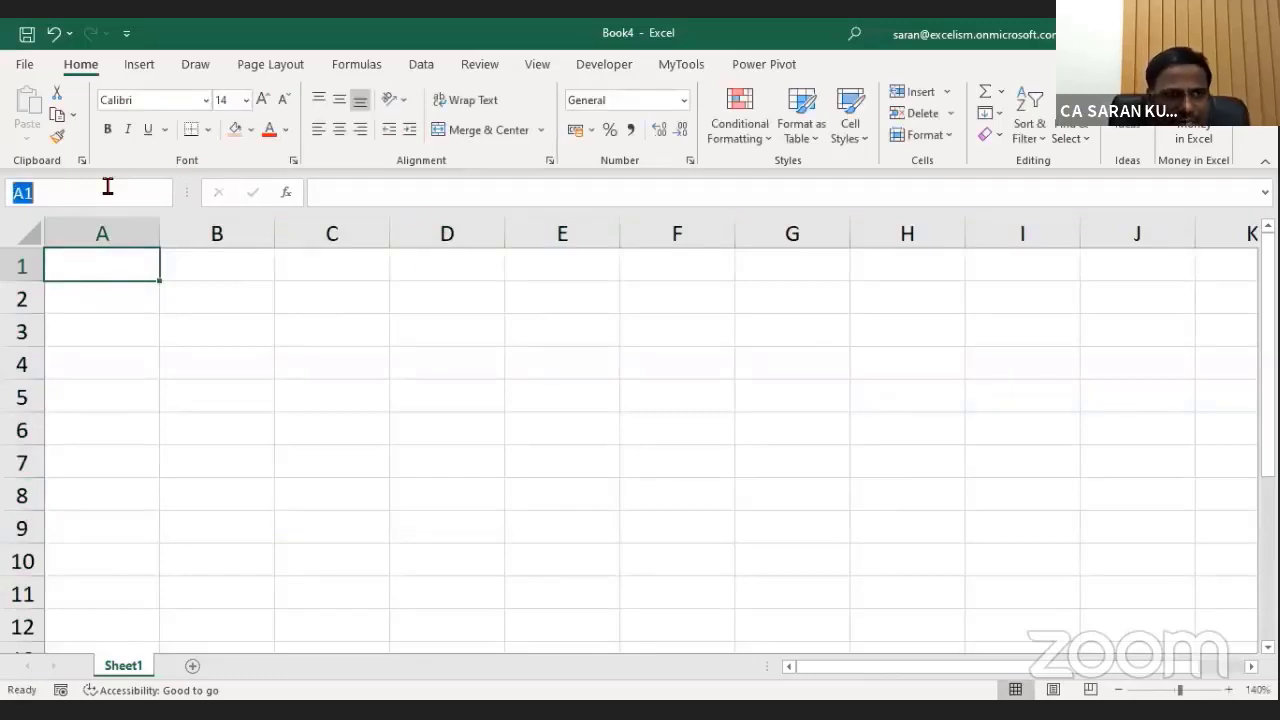
type("A10000")
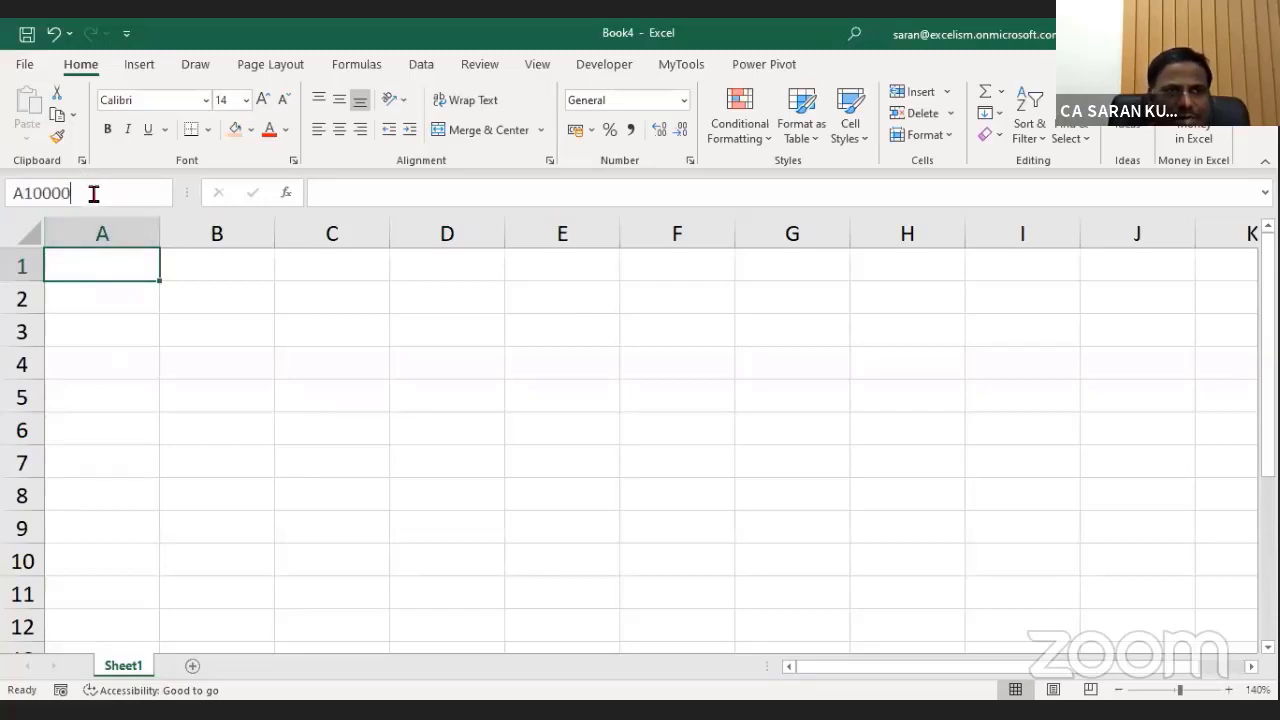
type("0")
key("Return")
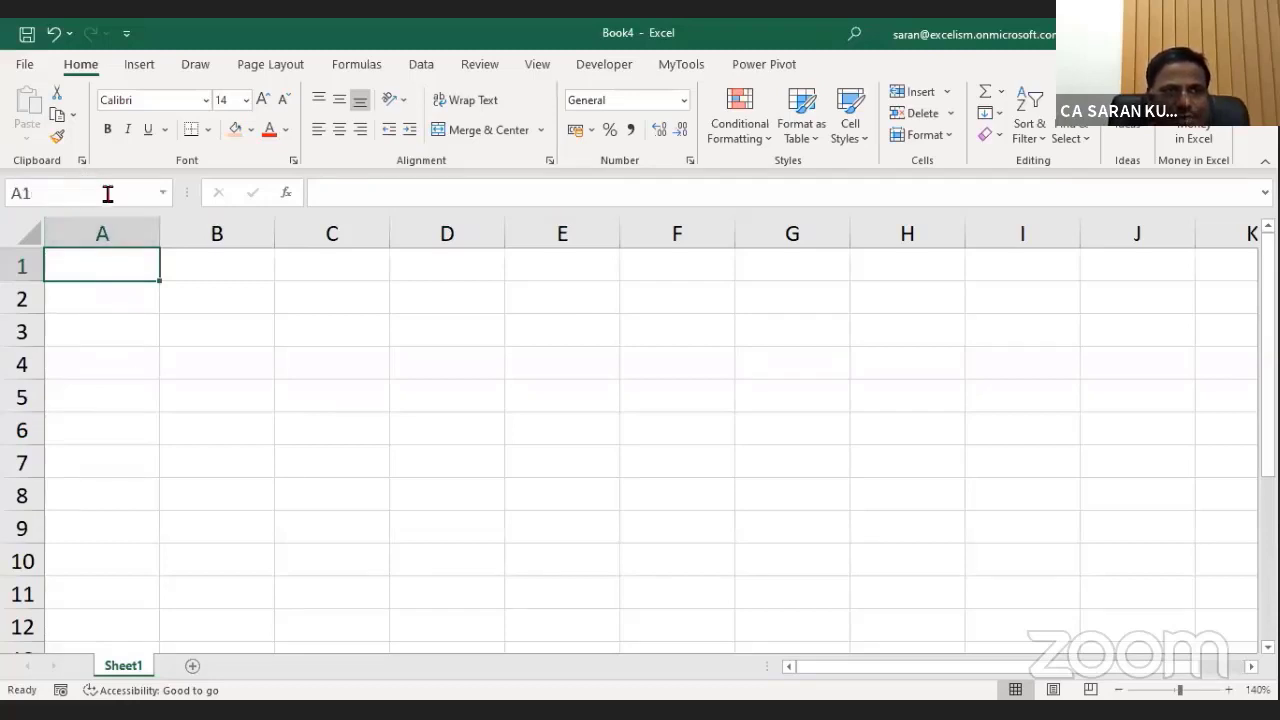
key("shift+Right")
key("shift+Right")
key("shift+Right")
key("shift+Right")
key("shift+Right")
key("shift+Right")
key("shift+Right")
key("shift+Right")
key("shift+Right")
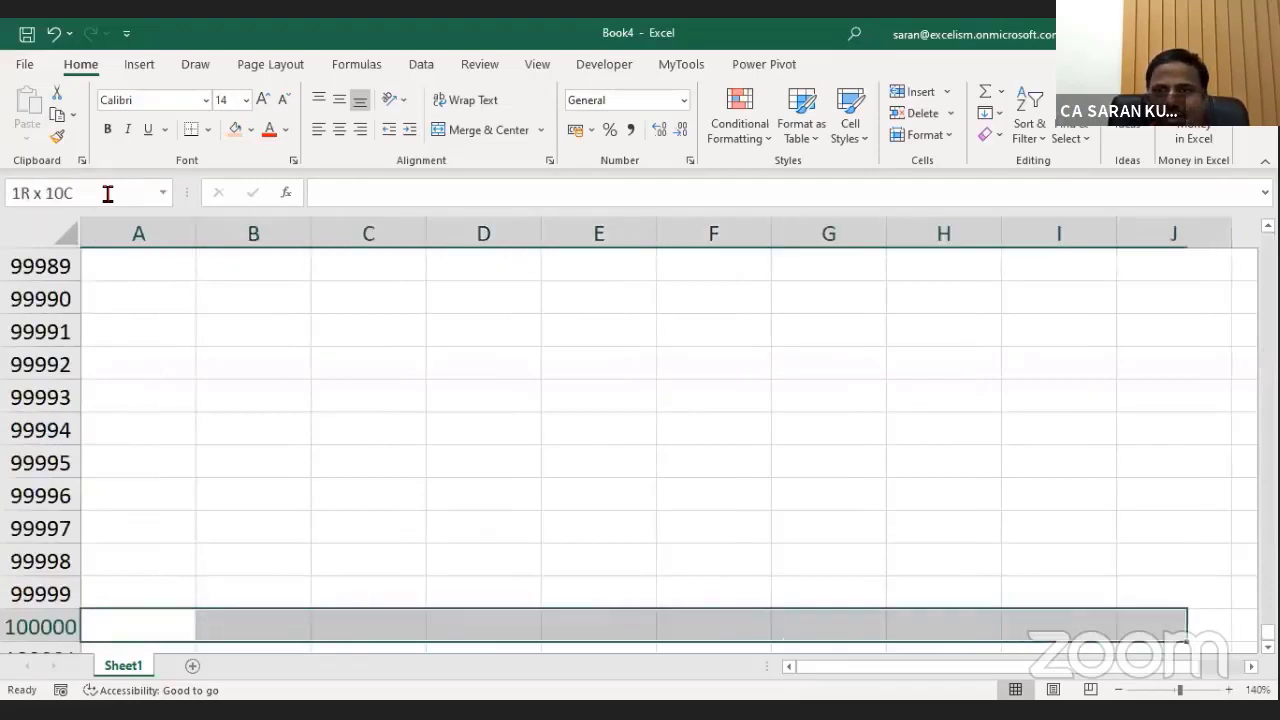
key("shift+Right")
key("shift+Right")
key("shift+Right")
key("shift+Right")
key("shift+Right")
key("shift+Right")
key("shift+Right")
key("shift+Right")
key("shift+Right")
key("shift+Right")
key("shift+Right")
key("shift+Right")
key("shift+Right")
key("shift+Right")
key("shift+Right")
key("shift+Right")
key("shift+Right")
key("shift+Right")
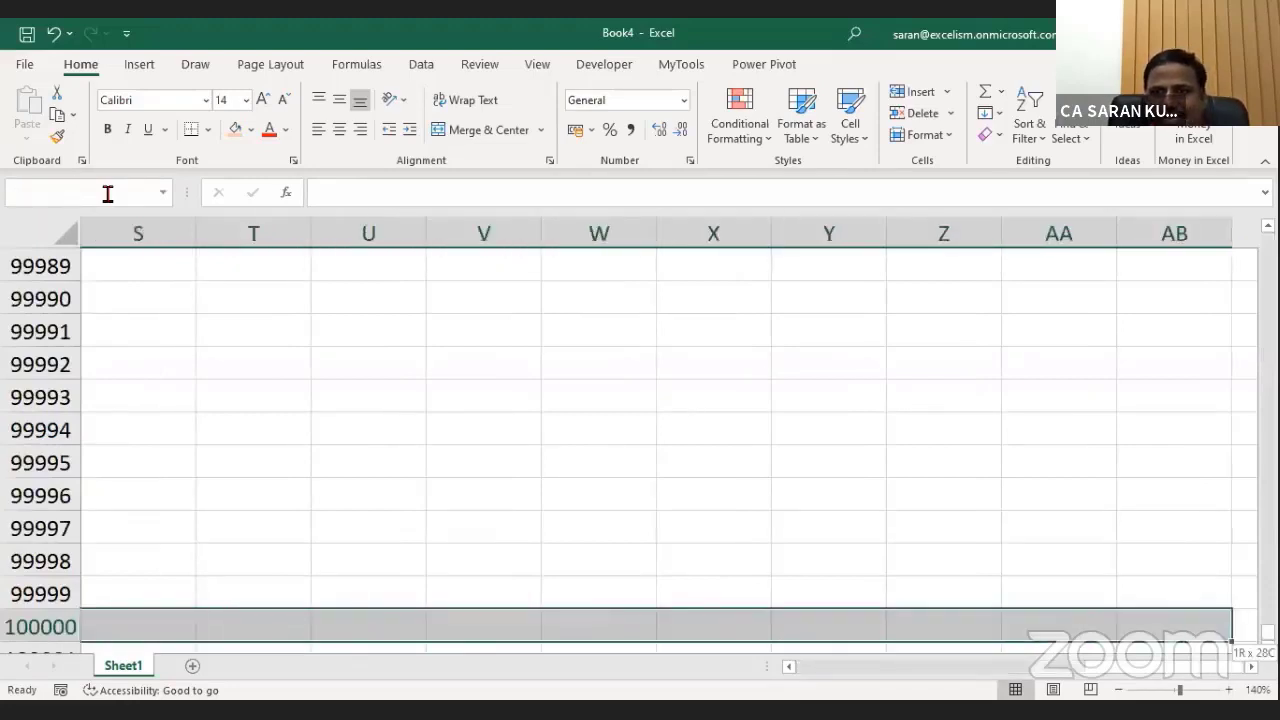
key("ctrl+shift+Up")
key("ctrl+BackSpace")
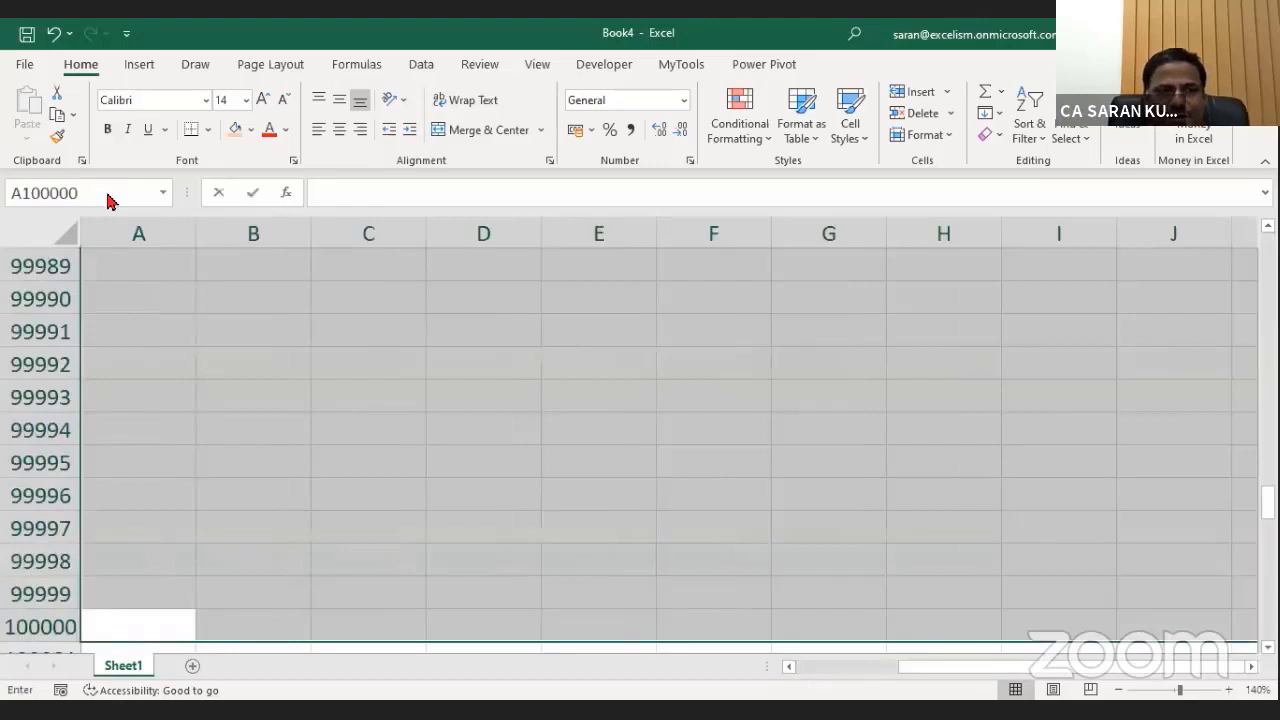
type("=RANDBETWEEN(100,1000")
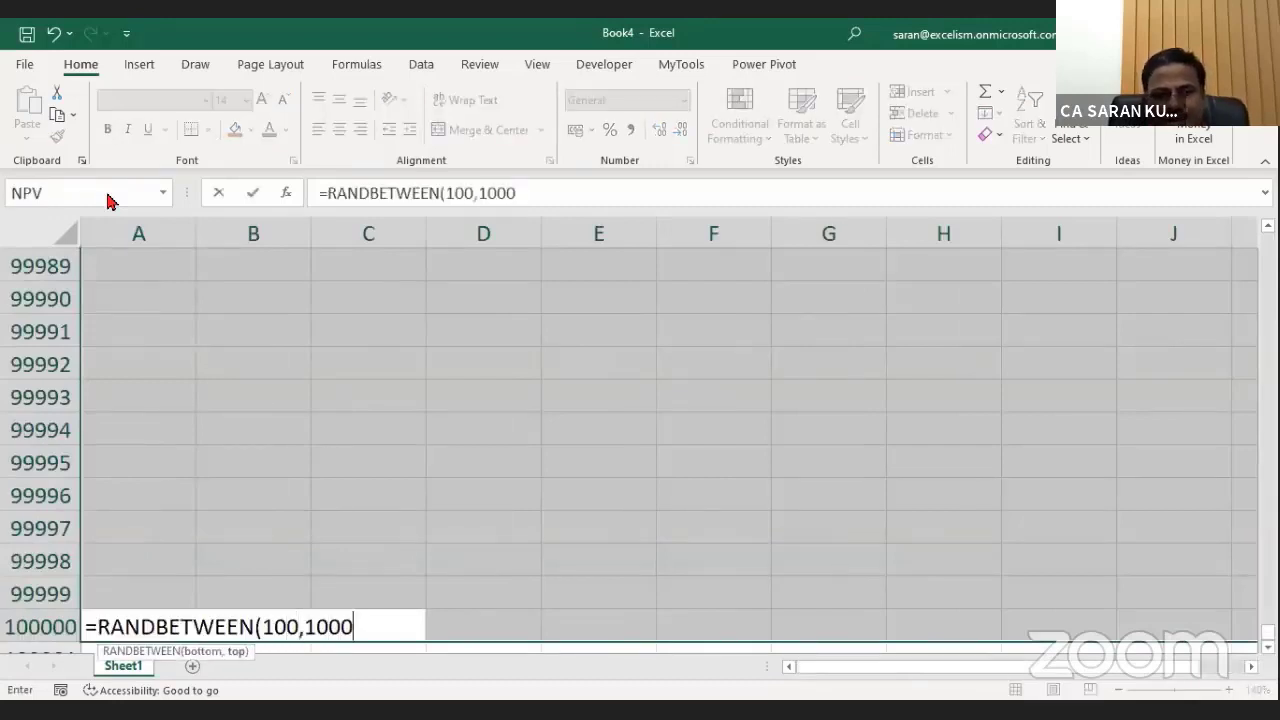
type("0000)")
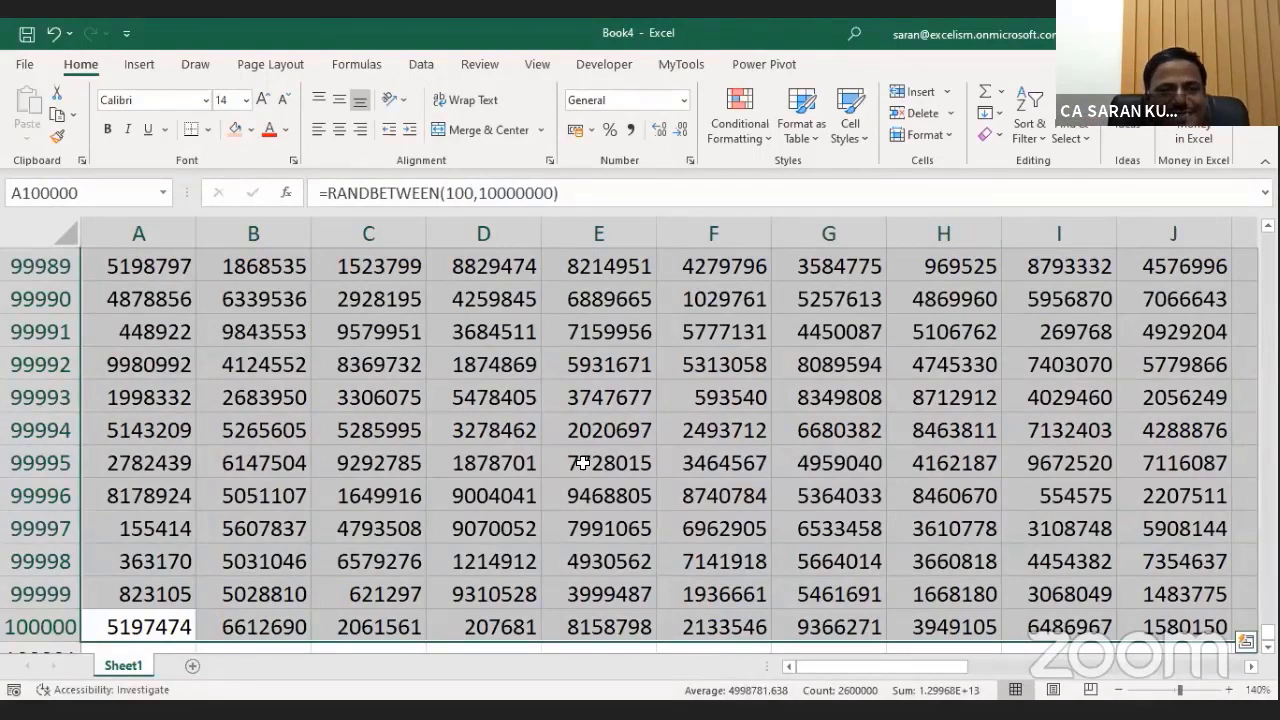
Step: Replace the RANDBETWEEN formulas in the selected range A1:Z100000 with their values using Paste Special
key("ctrl+c")
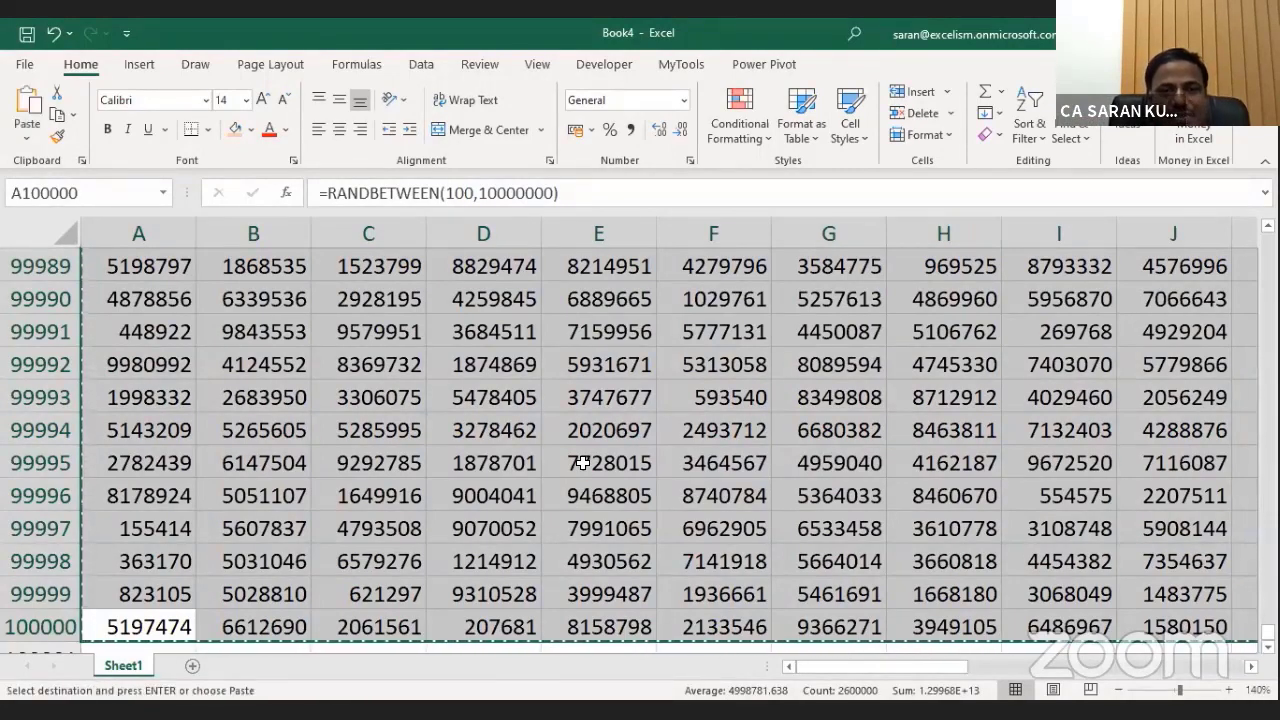
key("ctrl+alt+v")
key("v")
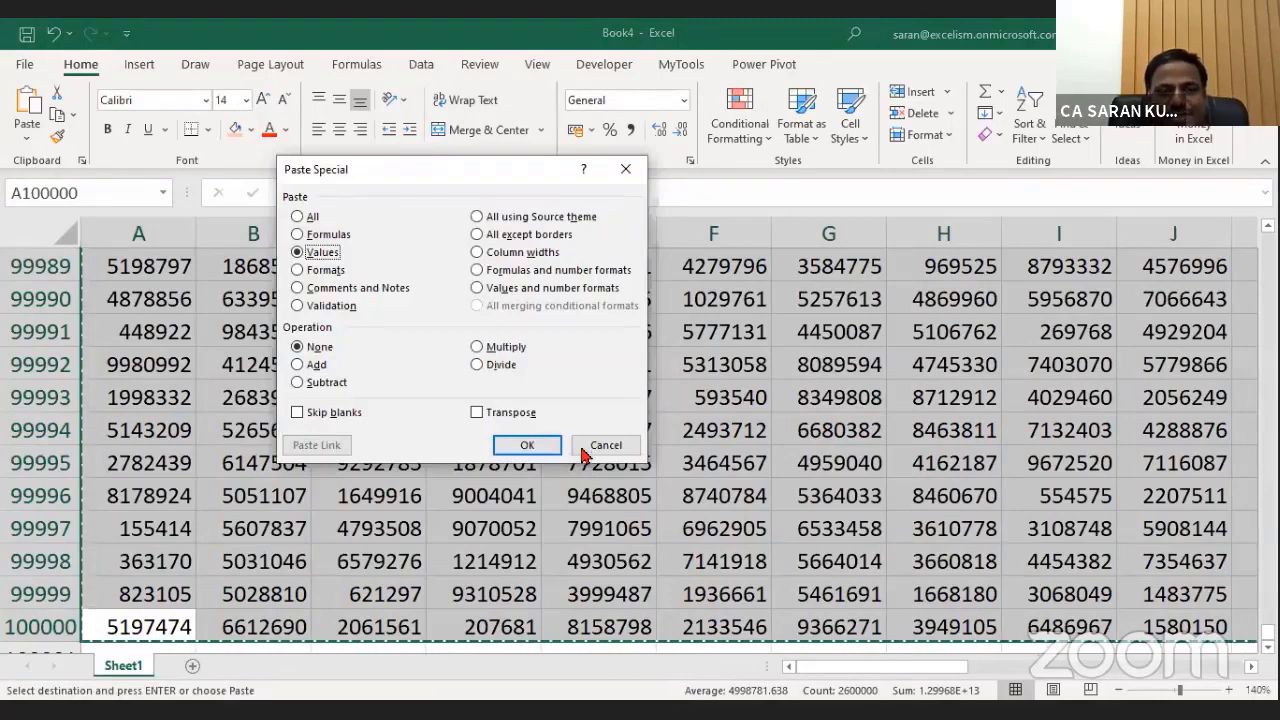
key("Return")
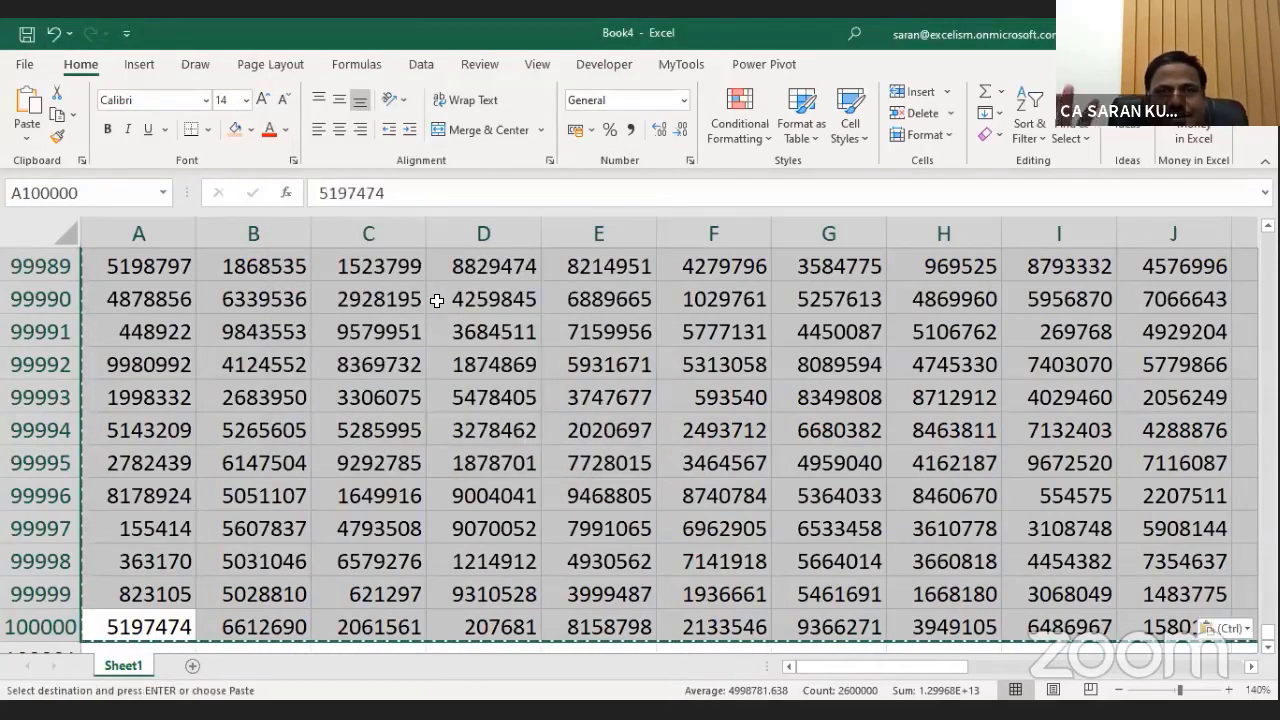
Step: Format the selected numbers with comma style and no decimals, and fill the range with light orange
left_click(631, 129)
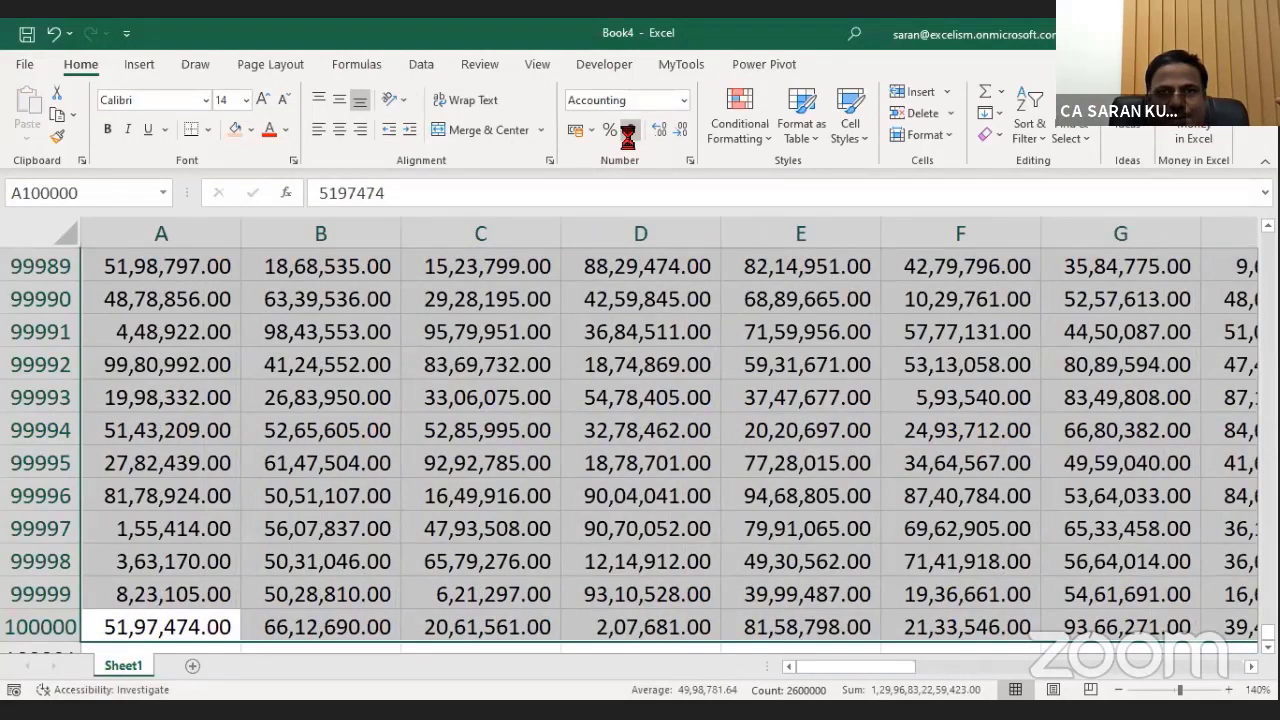
double_click(682, 130)
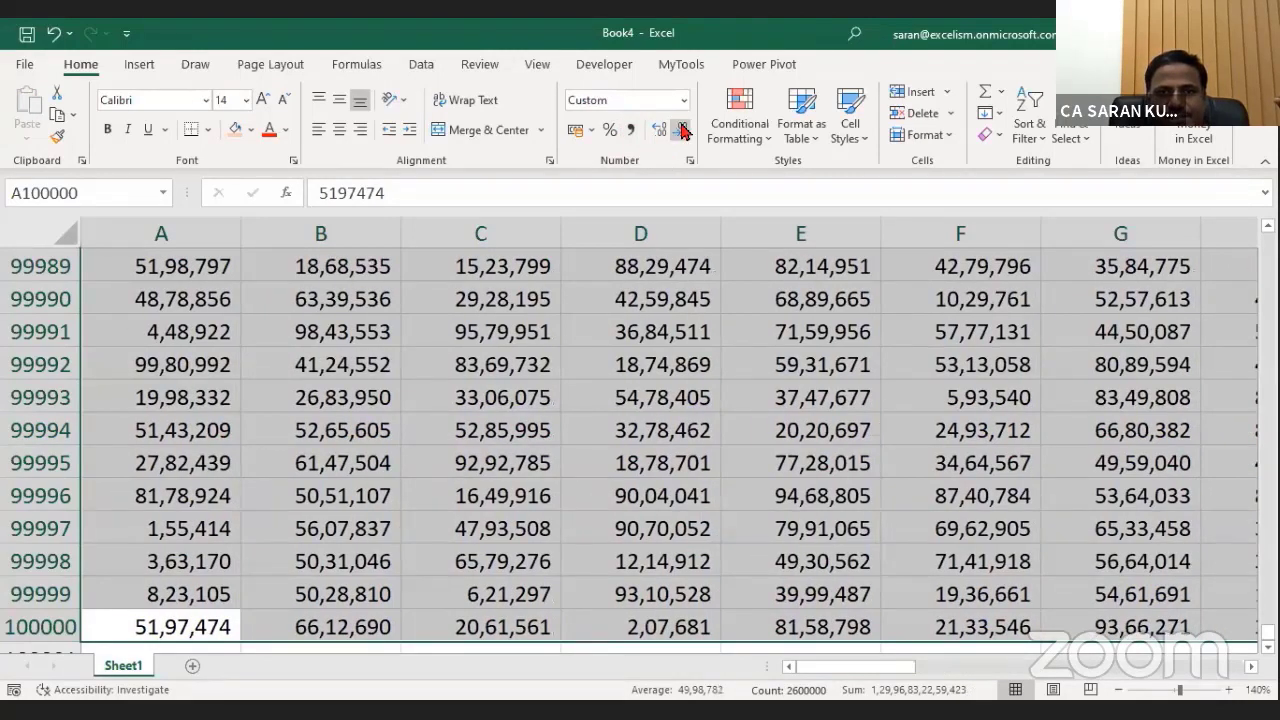
left_click(251, 131)
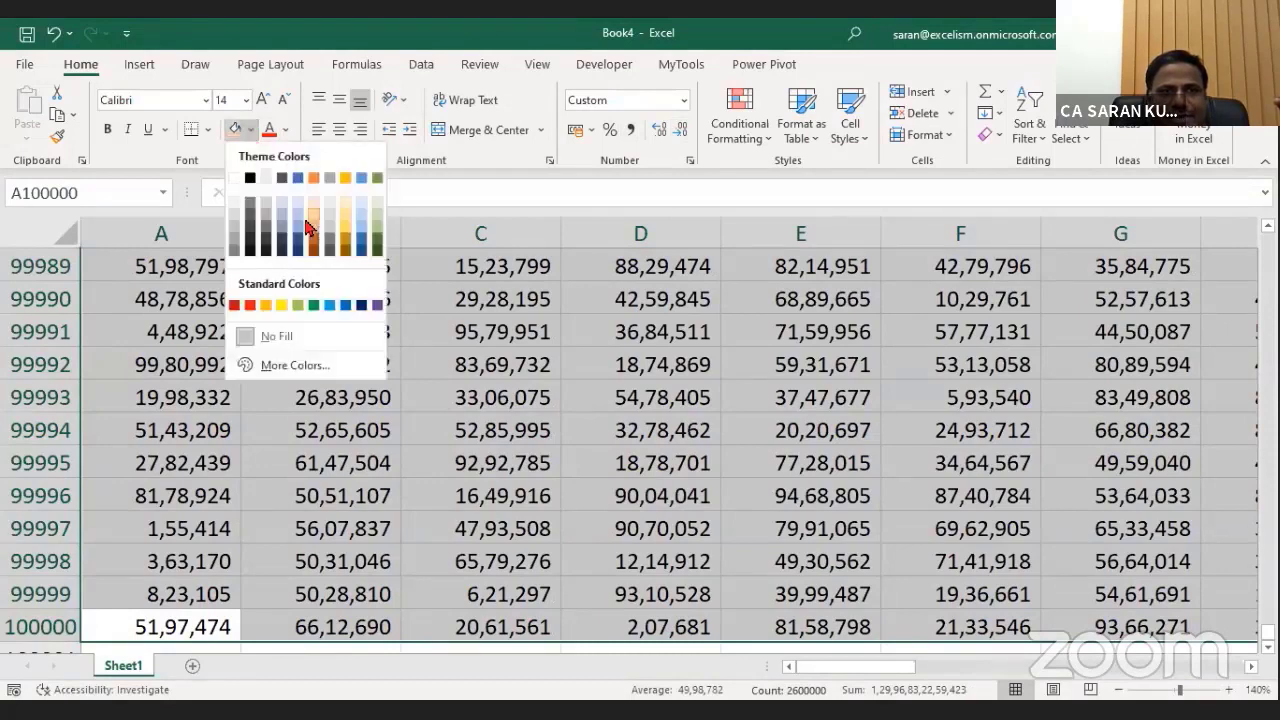
left_click(308, 211)
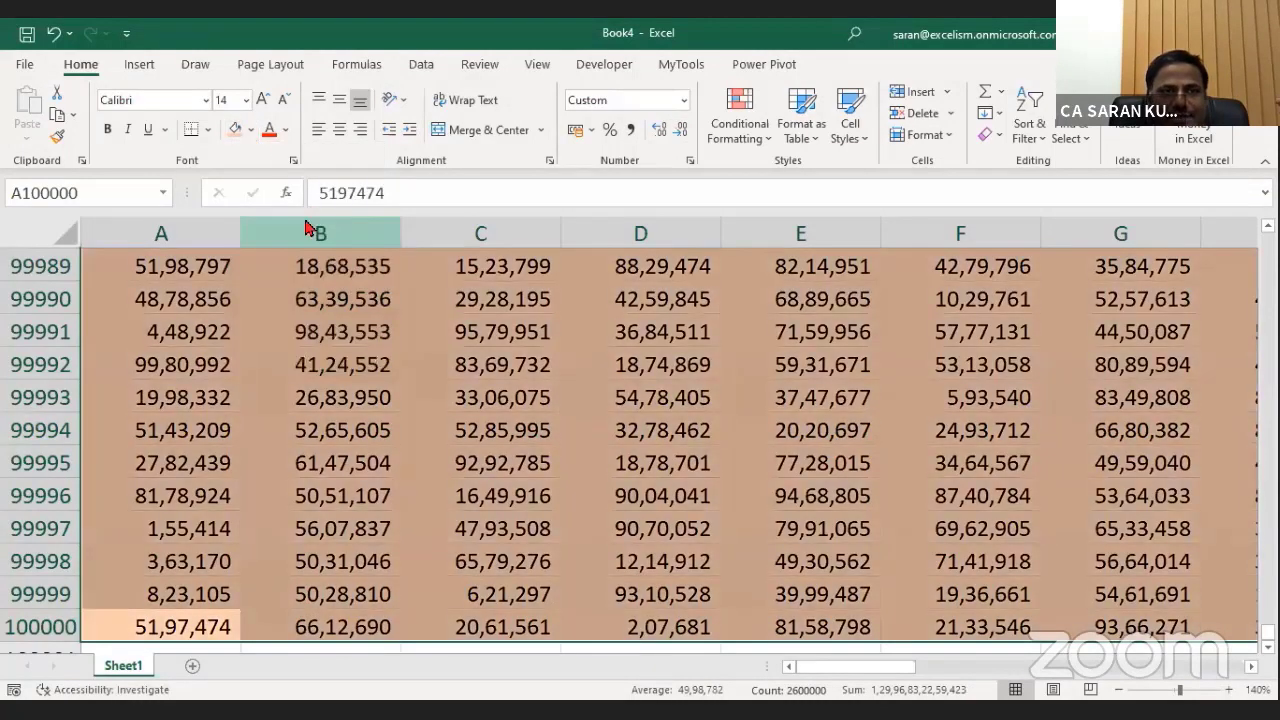
Step: Try a green and a dark grey font colour on the selected number range
left_click(289, 133)
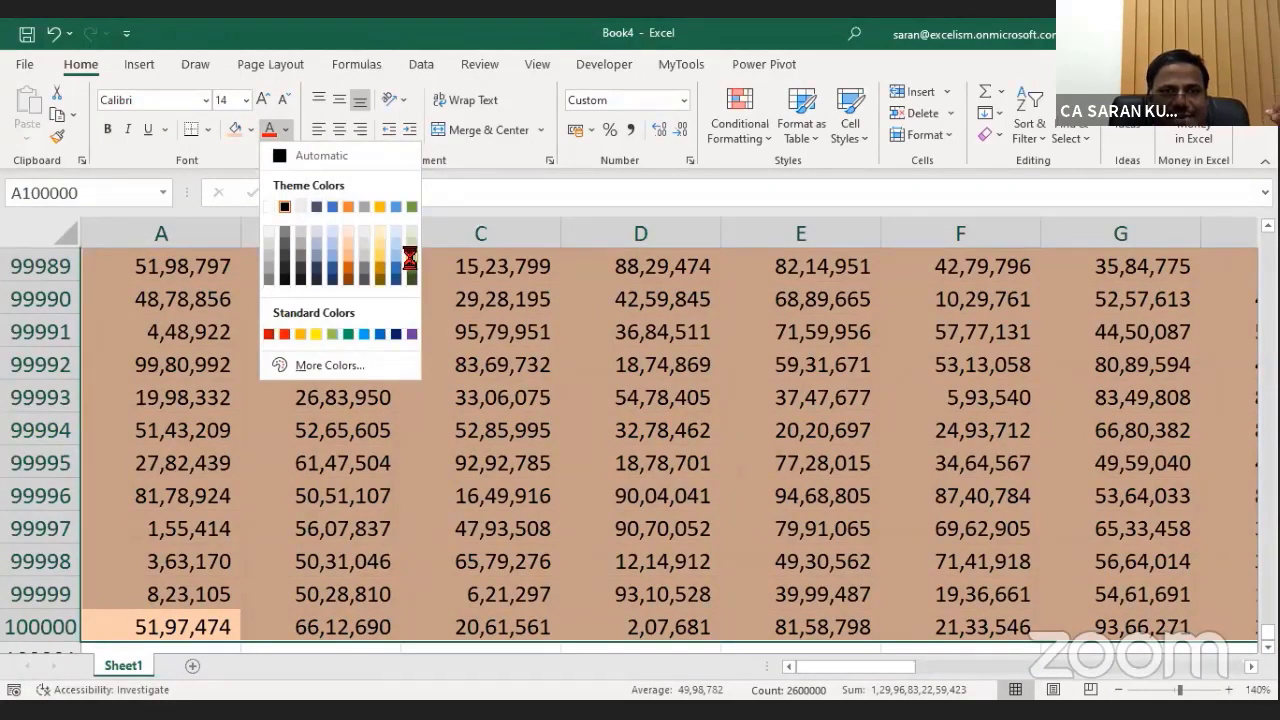
left_click(410, 259)
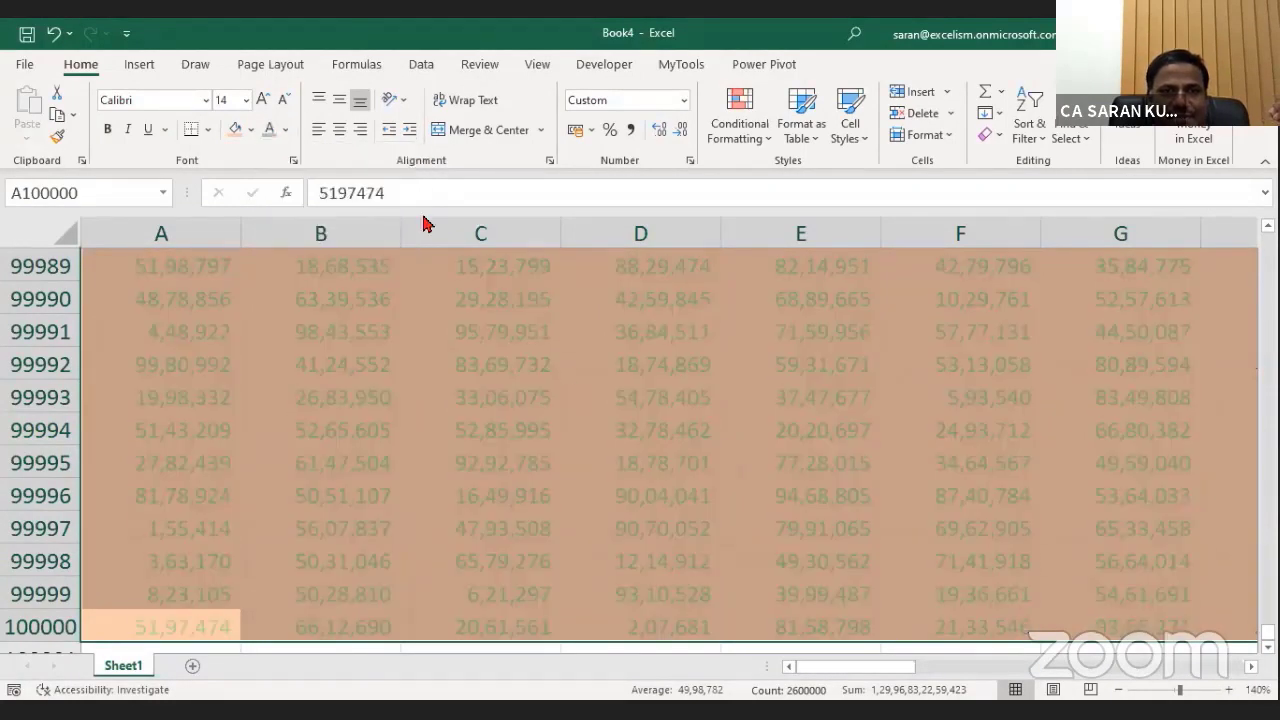
left_click(286, 130)
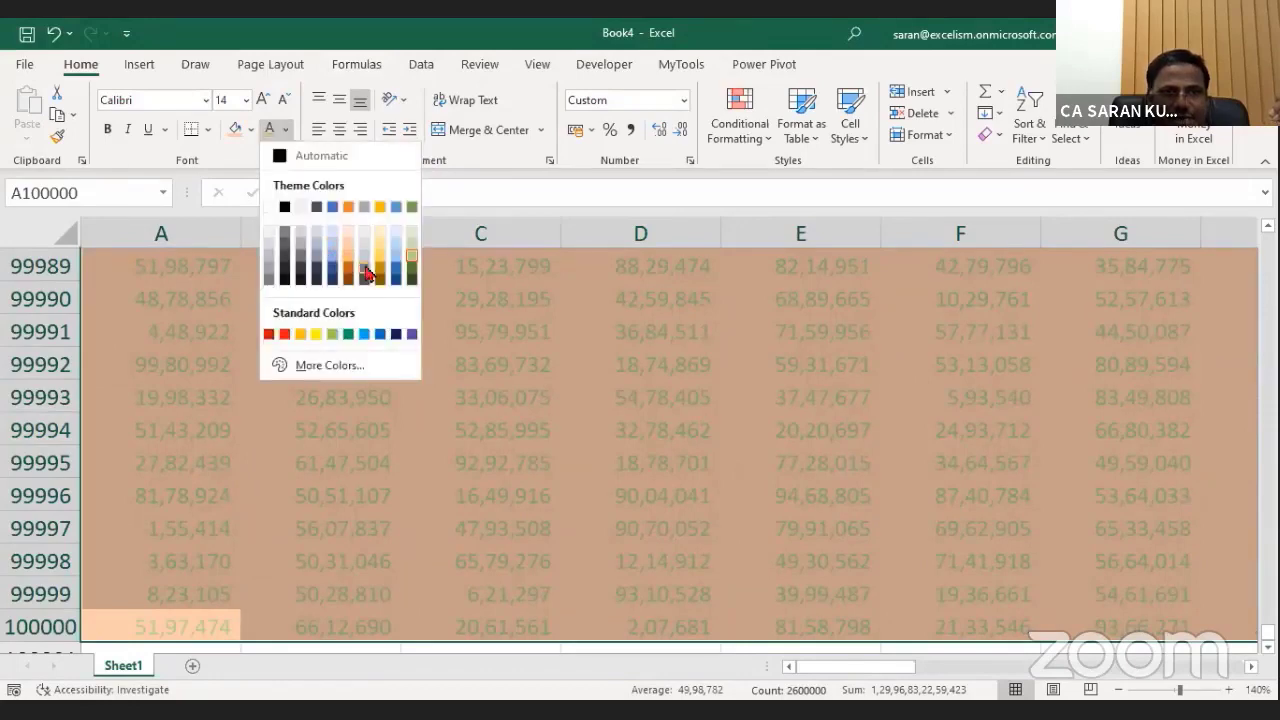
left_click(368, 277)
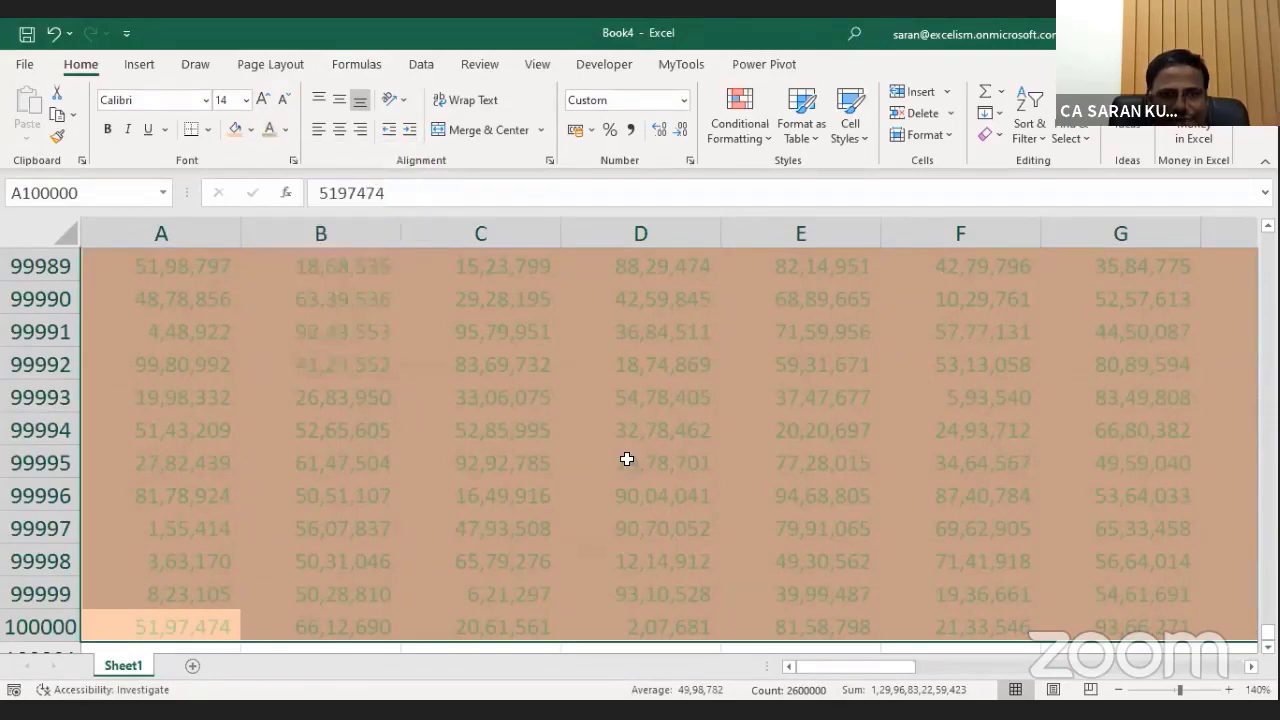
Step: Set the range's font colour to standard dark blue and apply All Borders
left_click(287, 130)
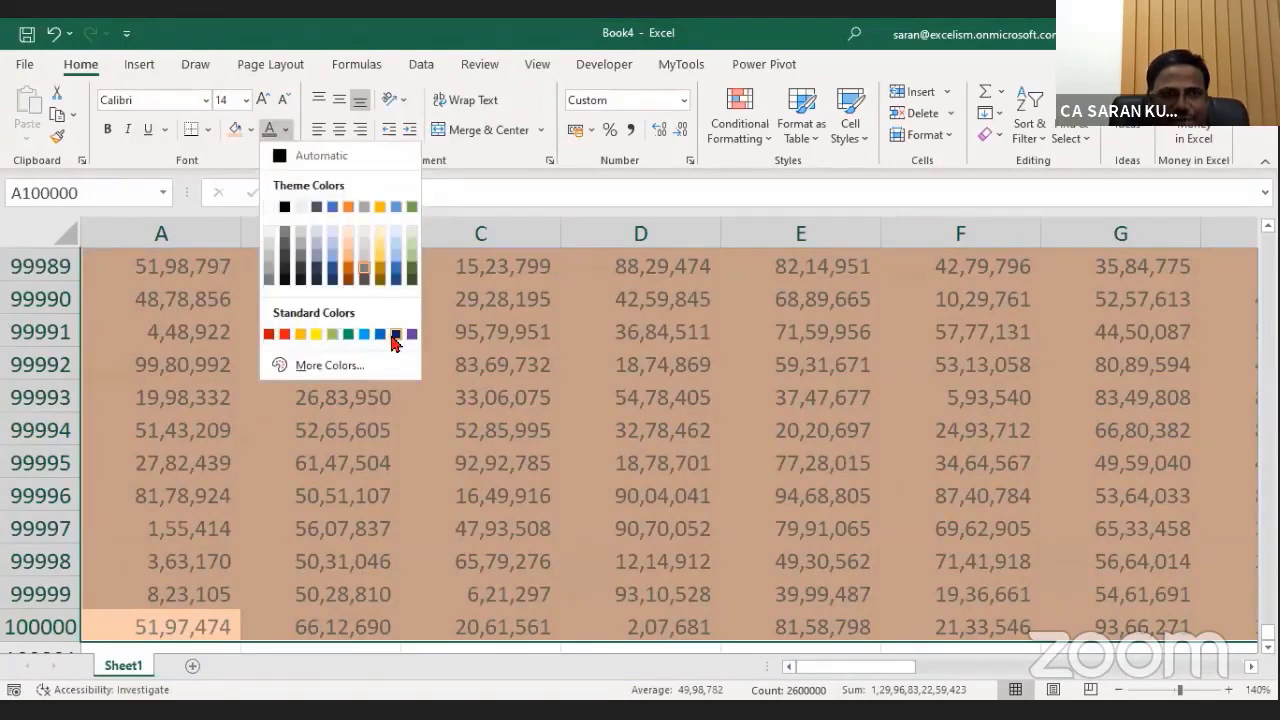
left_click(396, 338)
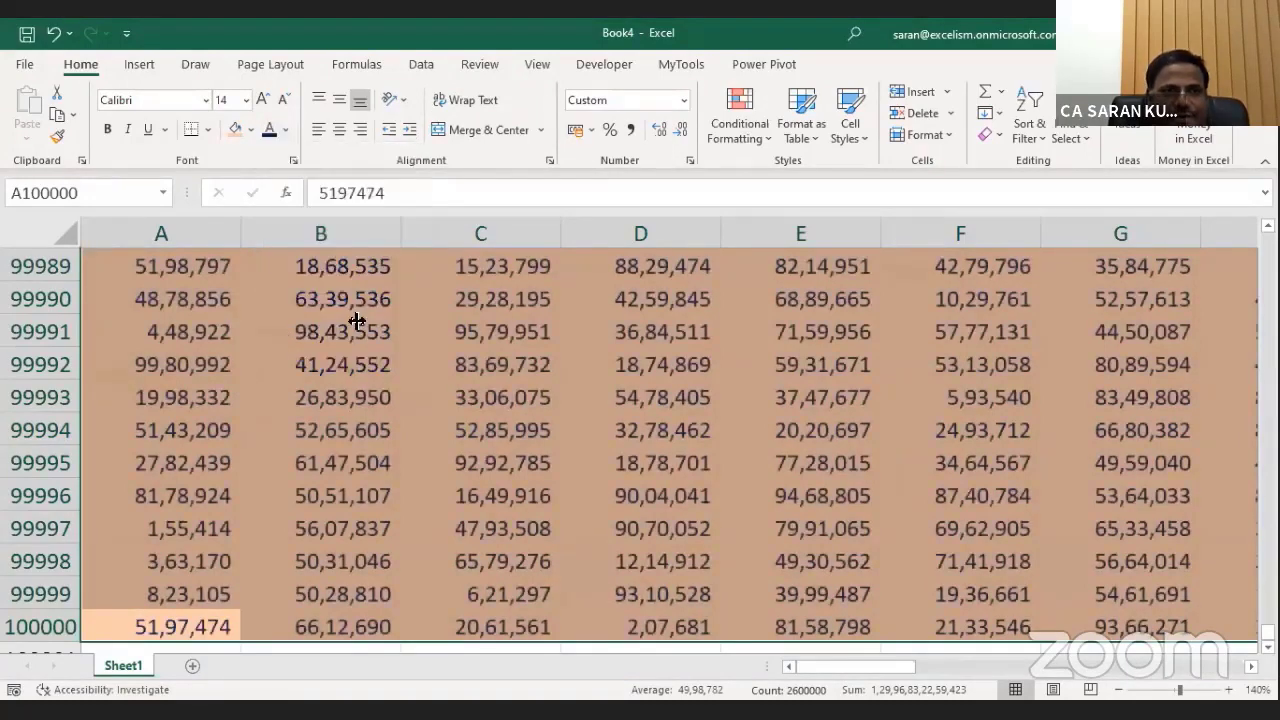
left_click(208, 132)
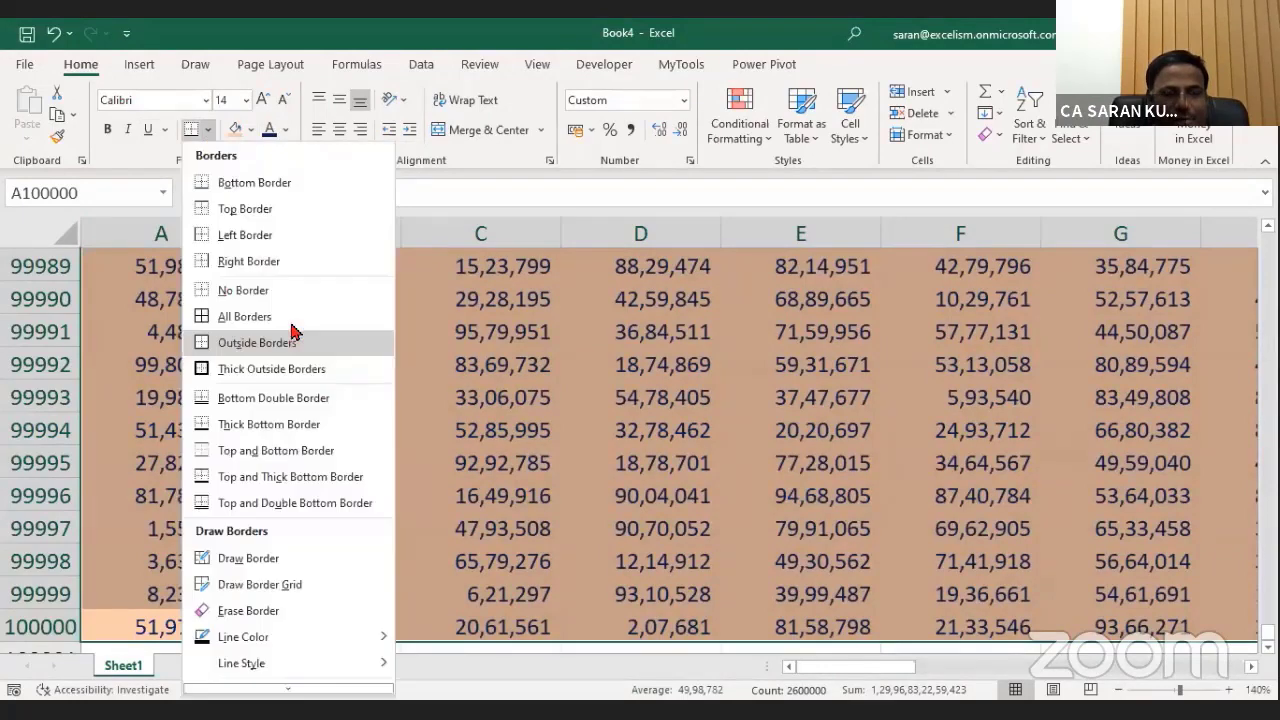
left_click(291, 318)
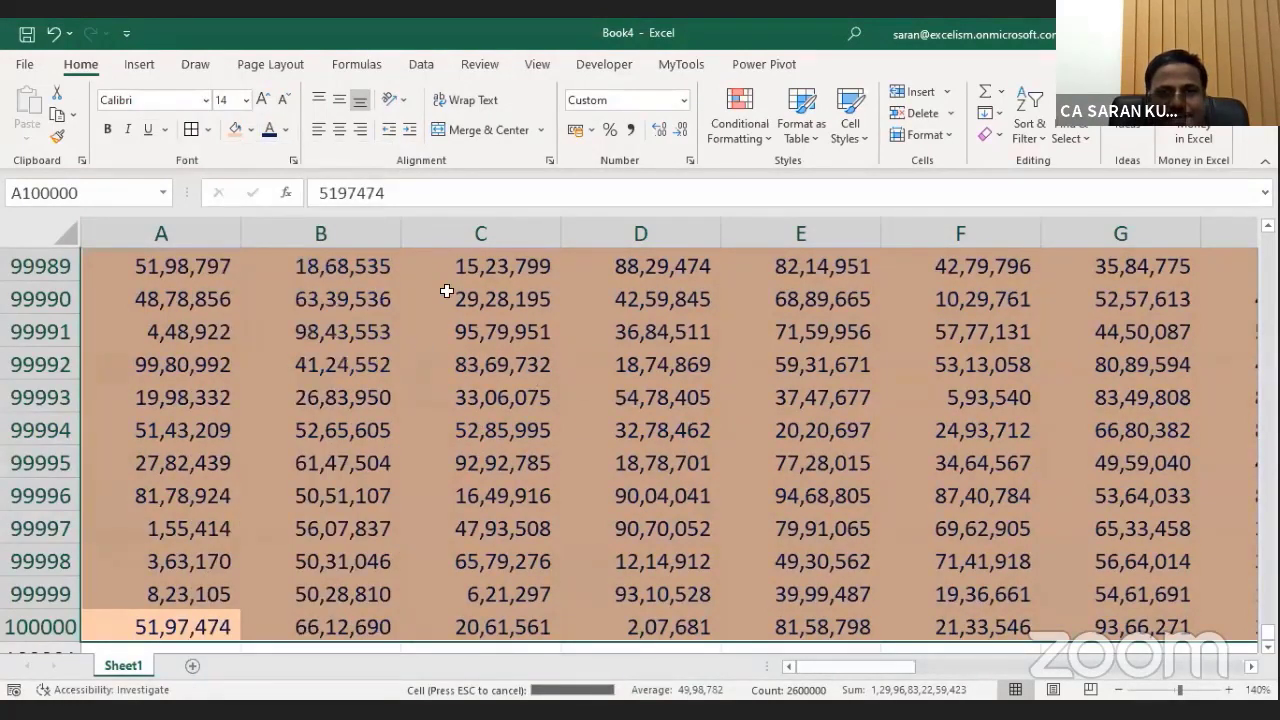
Step: Make the selected numbers bold and italic, and set their font to Aldhabi
left_click(107, 129)
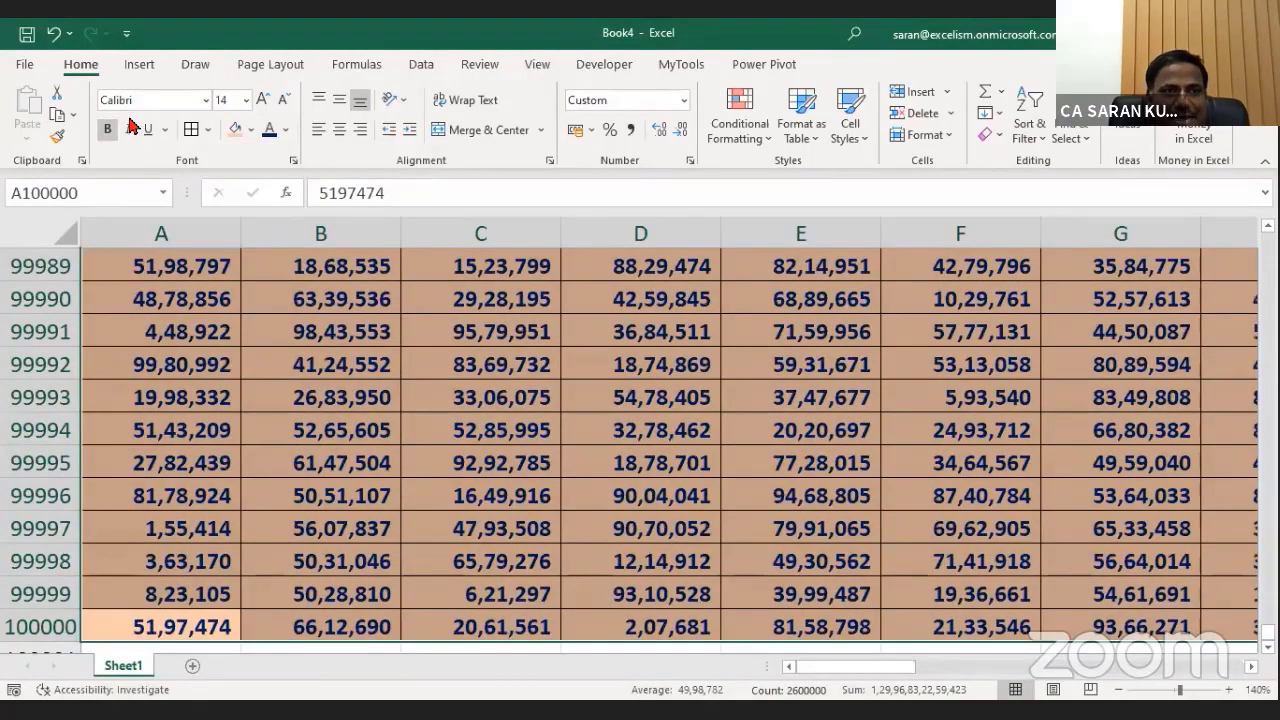
left_click(128, 129)
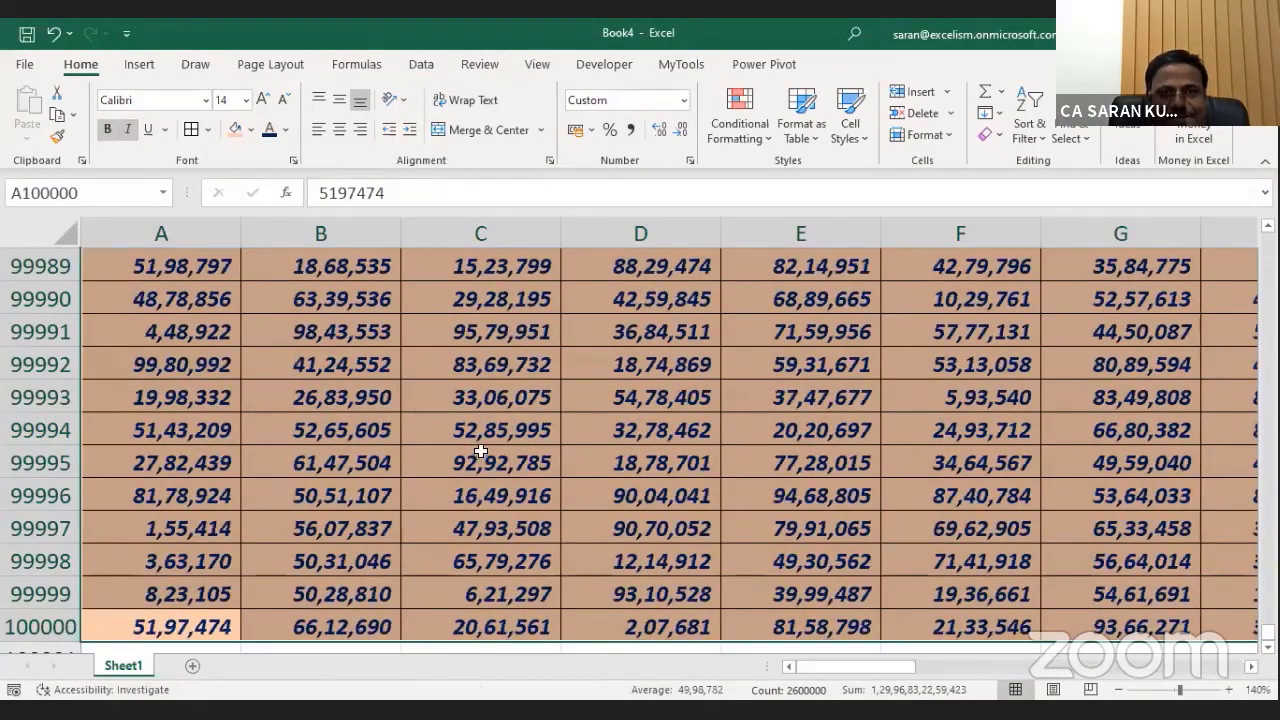
left_click(205, 106)
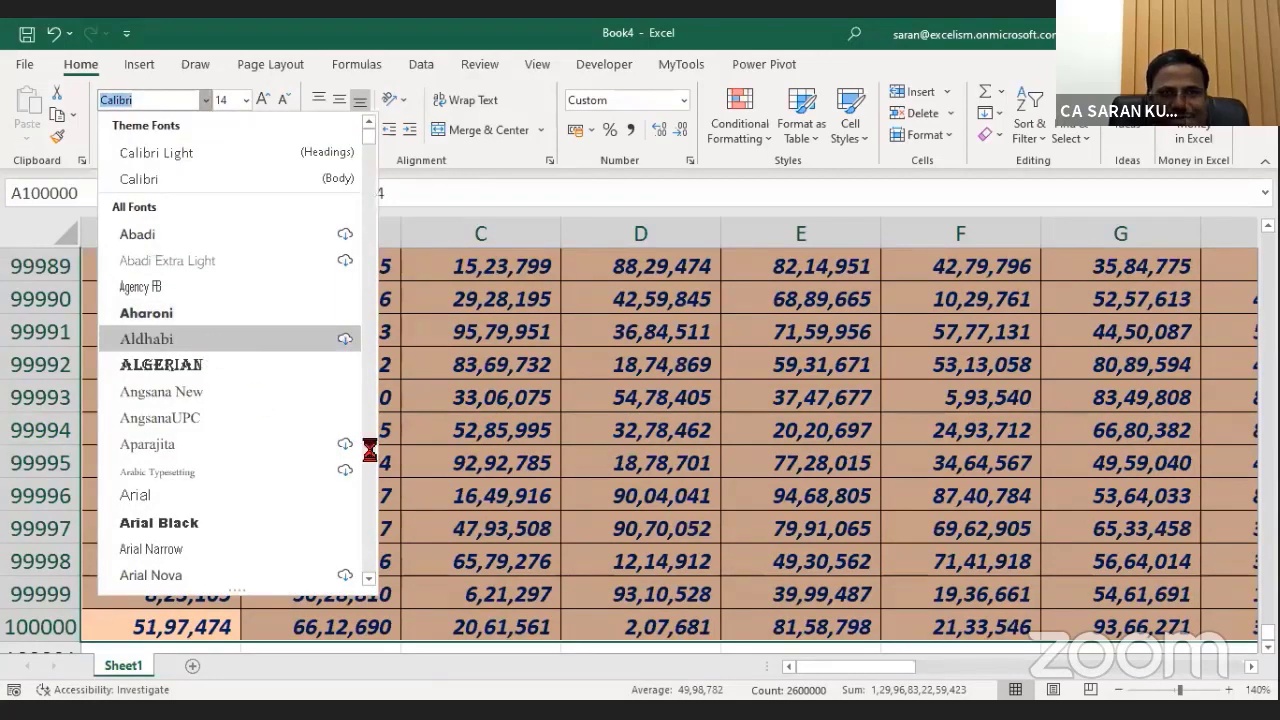
left_click(423, 449)
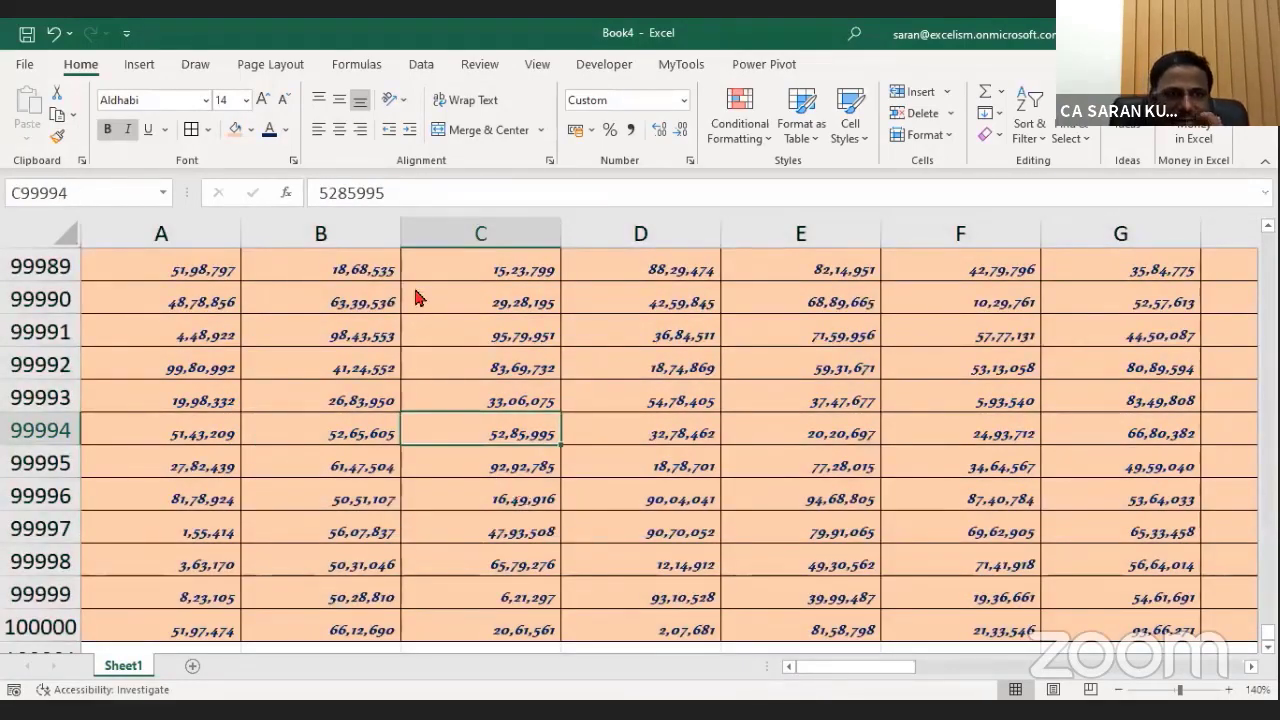
Step: Save the workbook in the Day 1 folder as "Saving as xlsx" in the Excel Workbook (*.xlsx) format
key("F12")
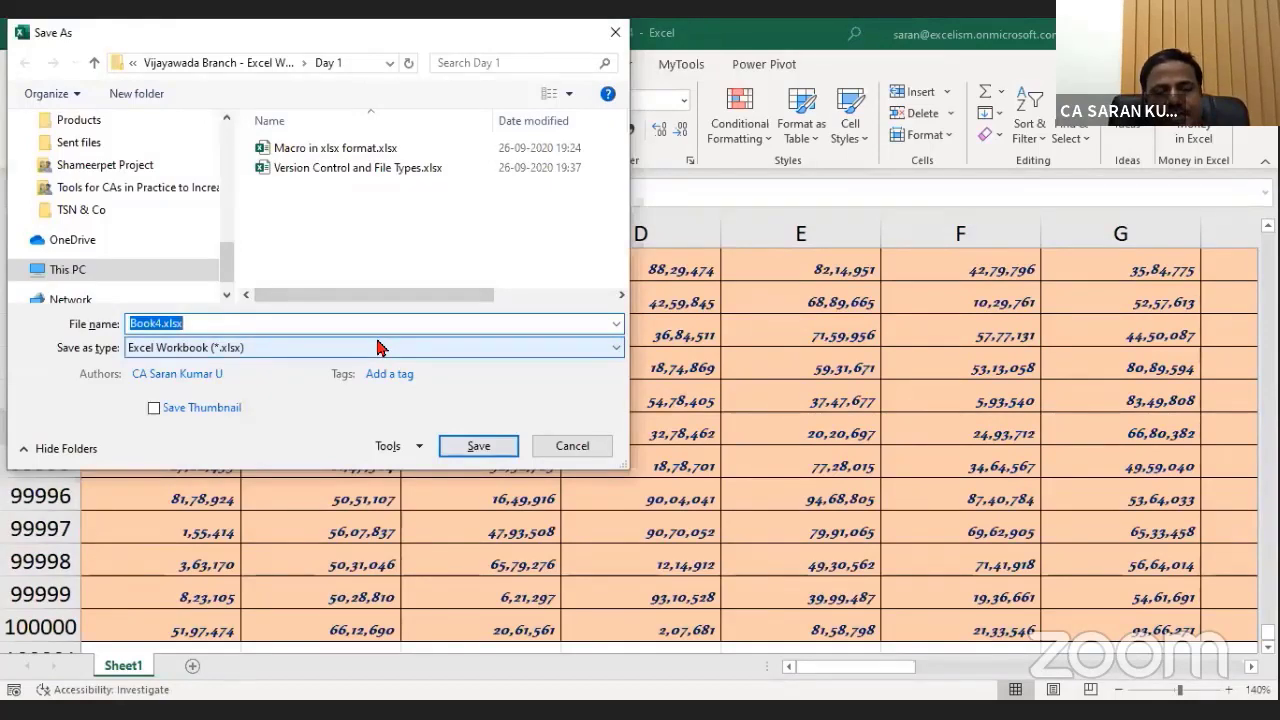
type("Saving as")
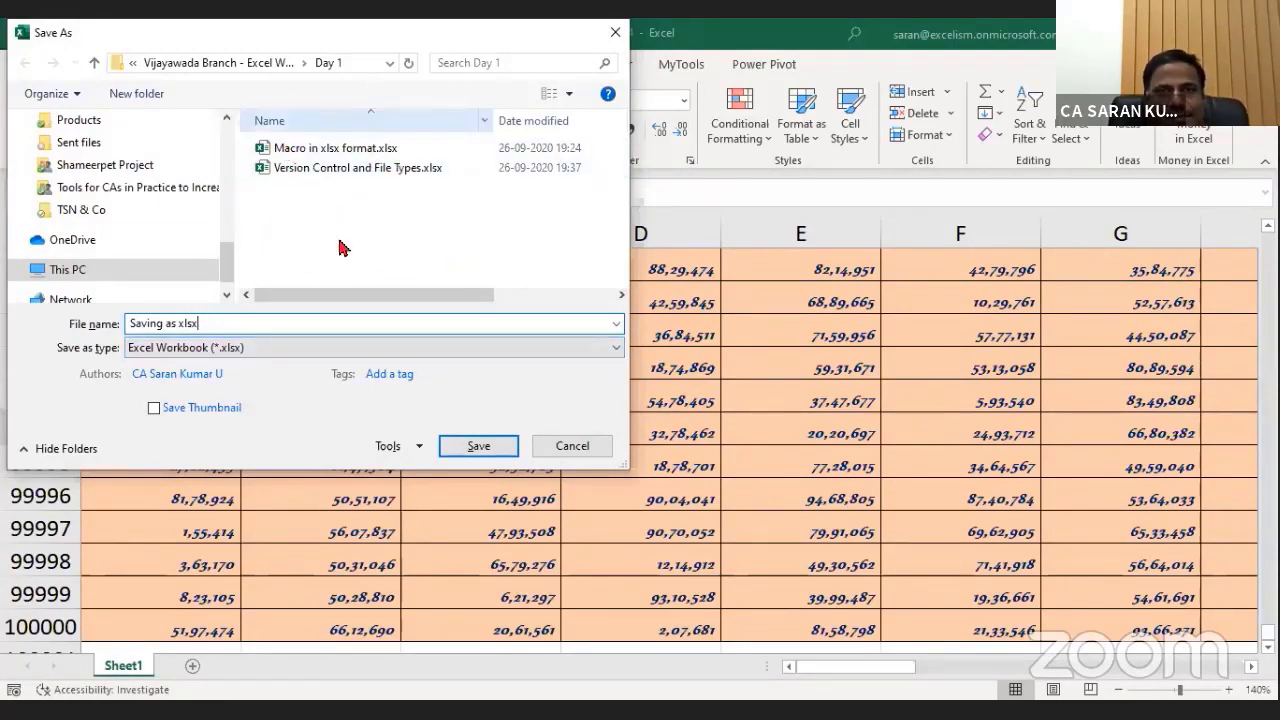
left_click(476, 449)
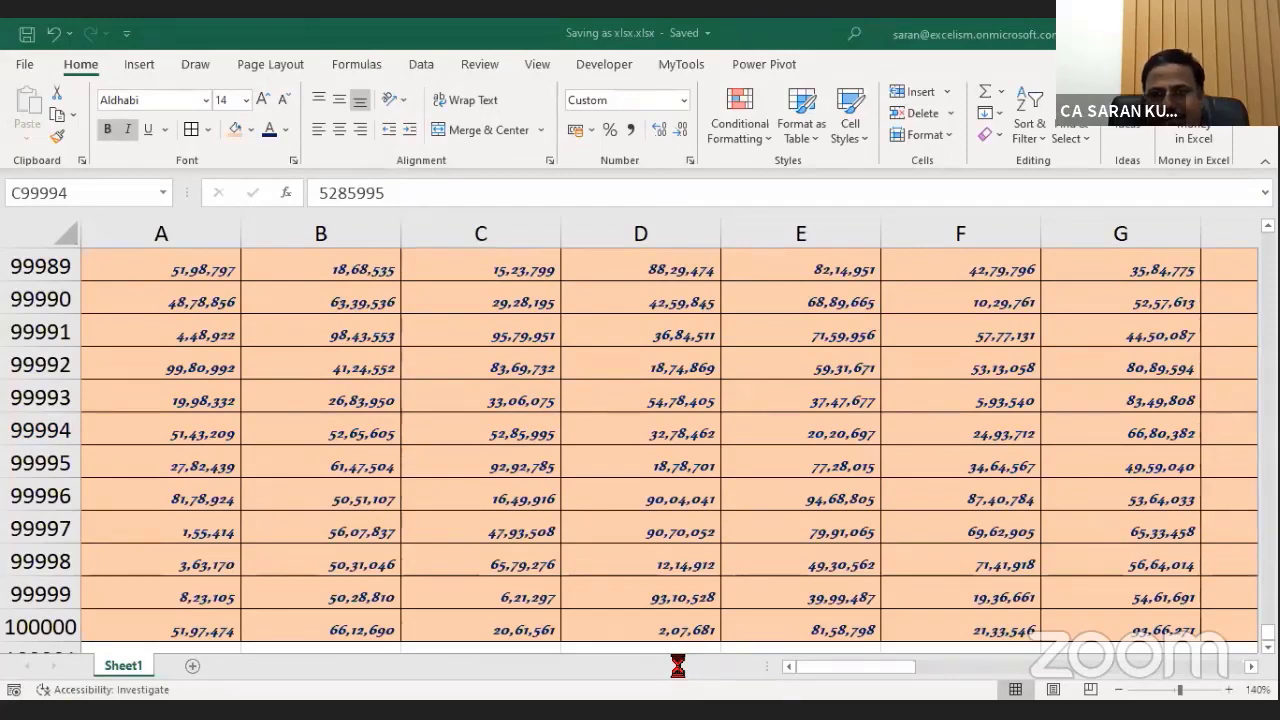
Step: Switch to File Explorer, show the Day 1 folder in Details layout and check the size of Saving as xlsx.xlsx
key("alt+Tab")
scroll(557, 614, "down", 1)
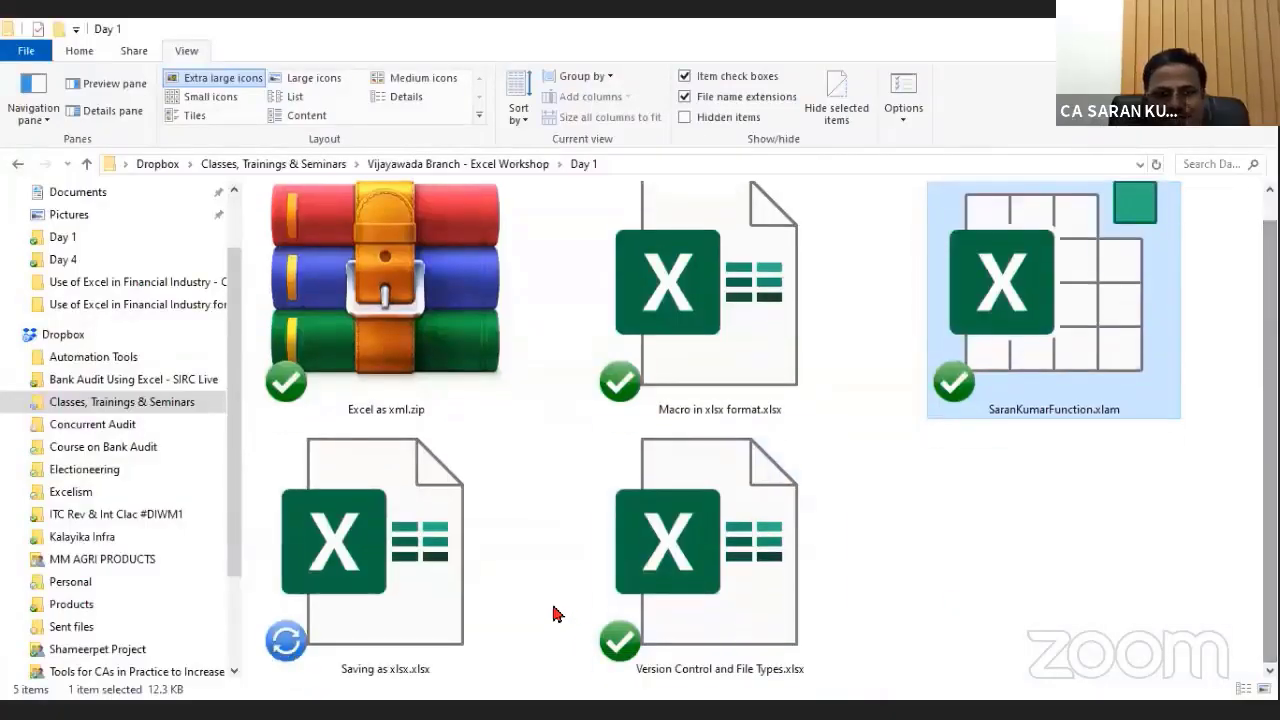
left_click(407, 104)
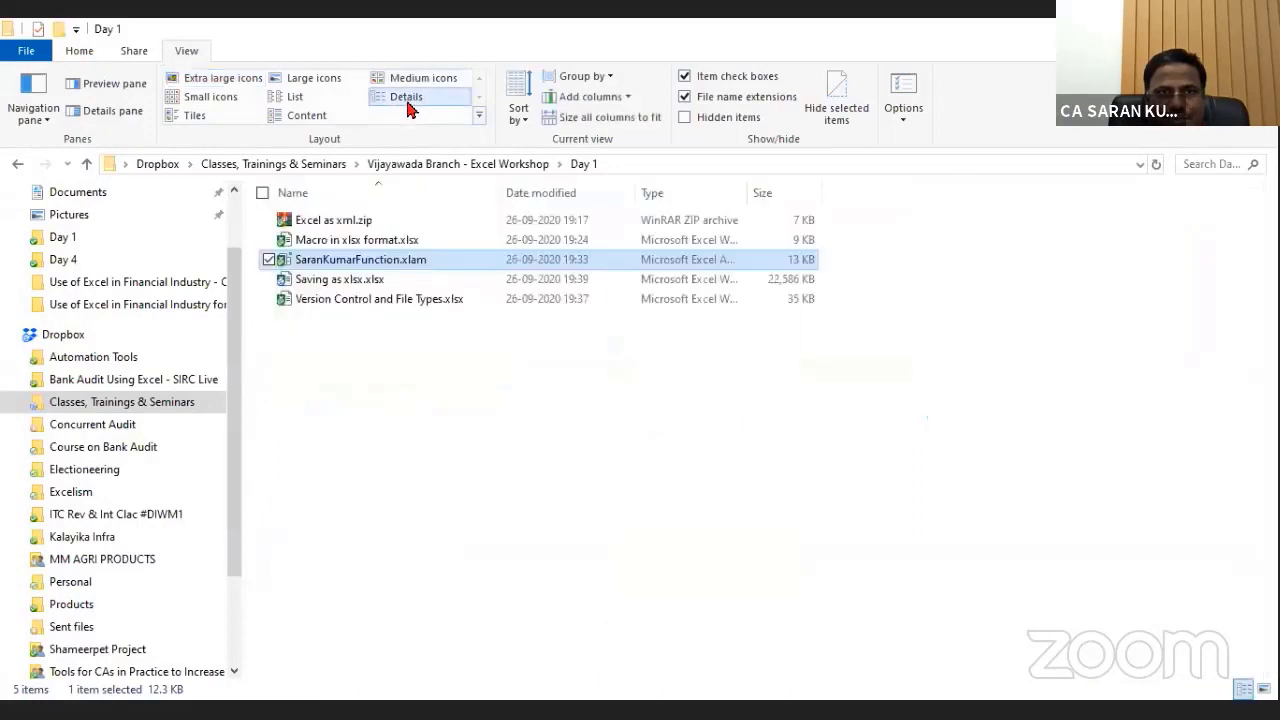
left_click(768, 284)
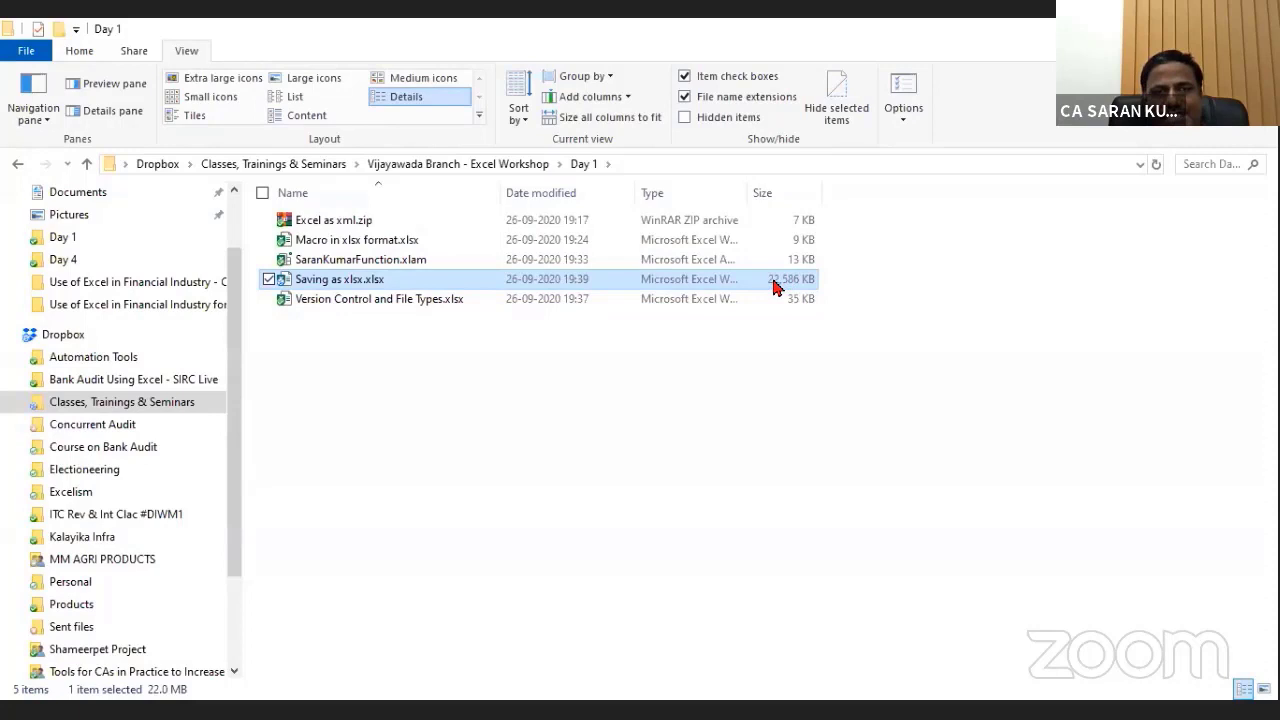
Step: Open Saving as xlsx.xlsx from the Day 1 folder to return to the workbook in Excel
left_click(565, 490)
left_click(421, 287)
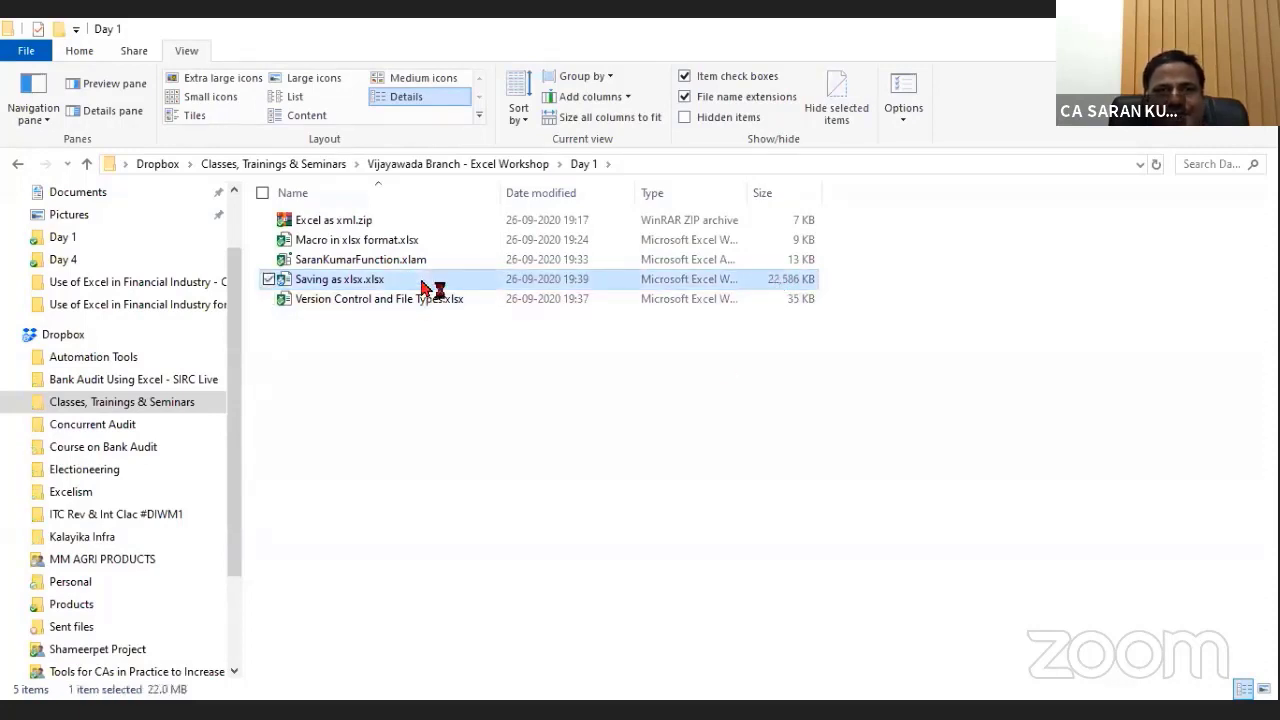
key("Return")
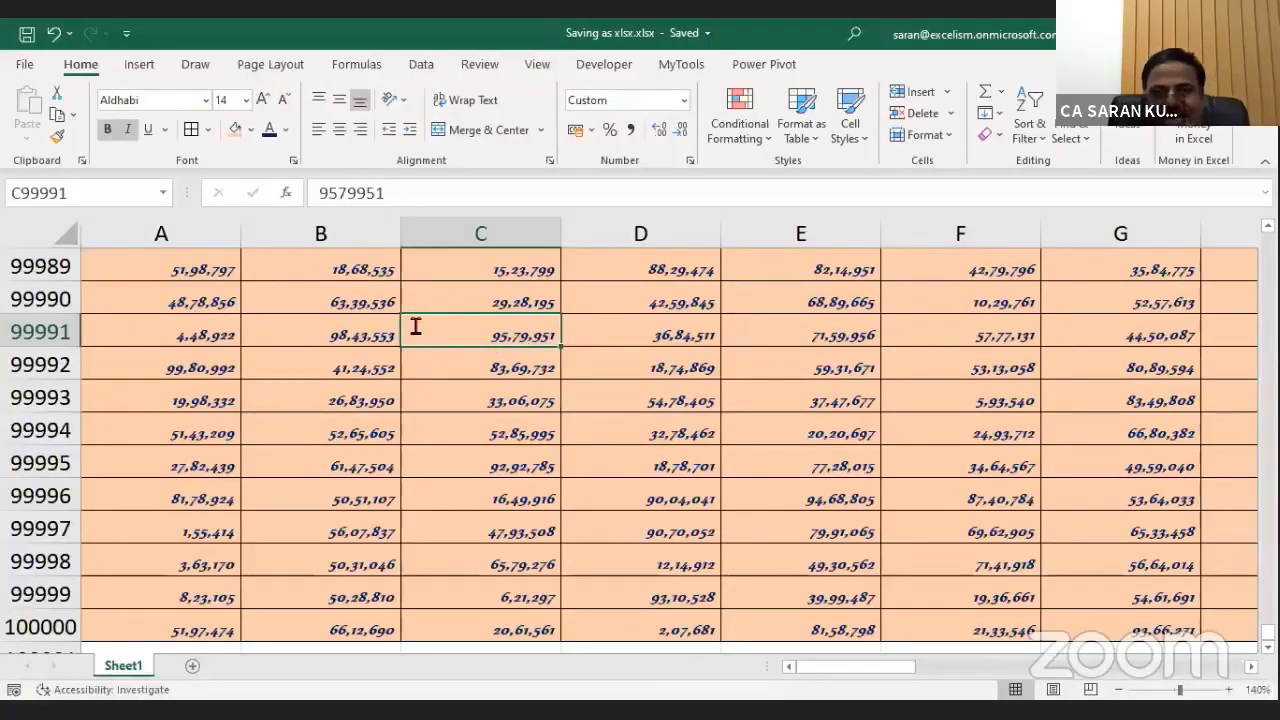
Step: Save a copy in the Day 1 folder as "Saving as xlsb" in the Excel Binary Workbook (*.xlsb) format
key("F12")
type("Savingas")
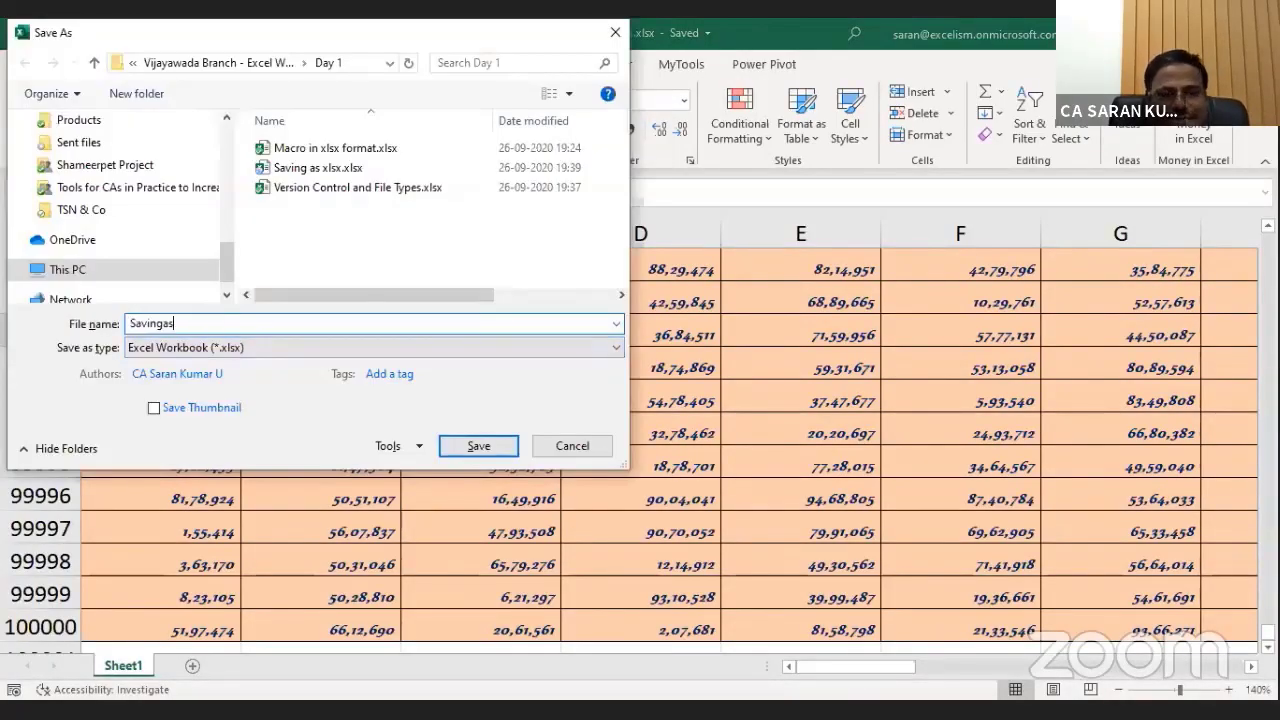
key("BackSpace")
key("BackSpace")
type("as xl")
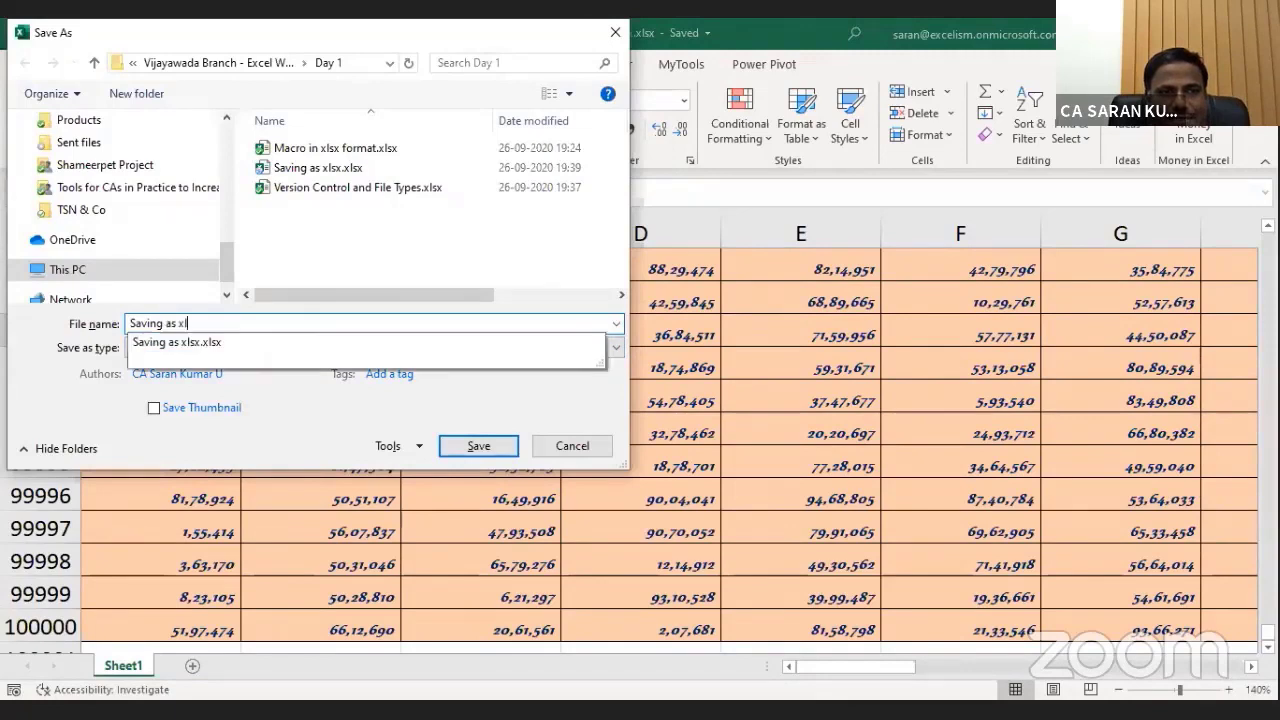
type("sb")
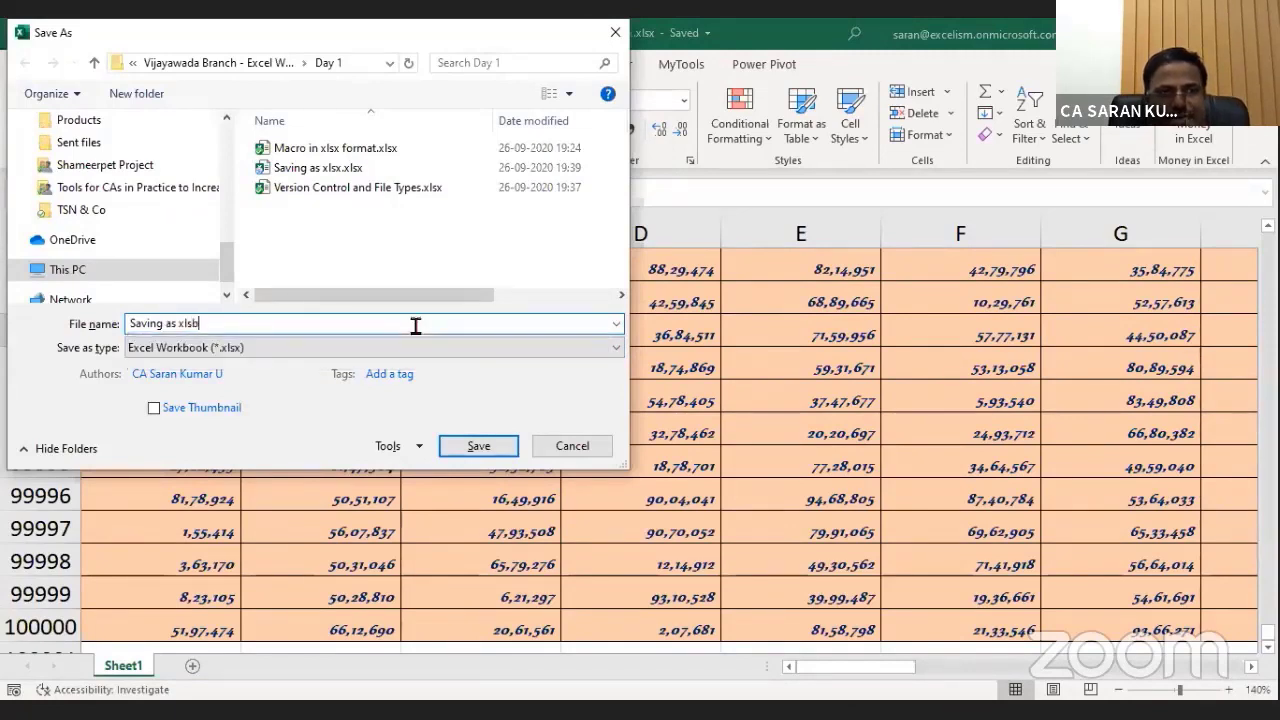
left_click(415, 347)
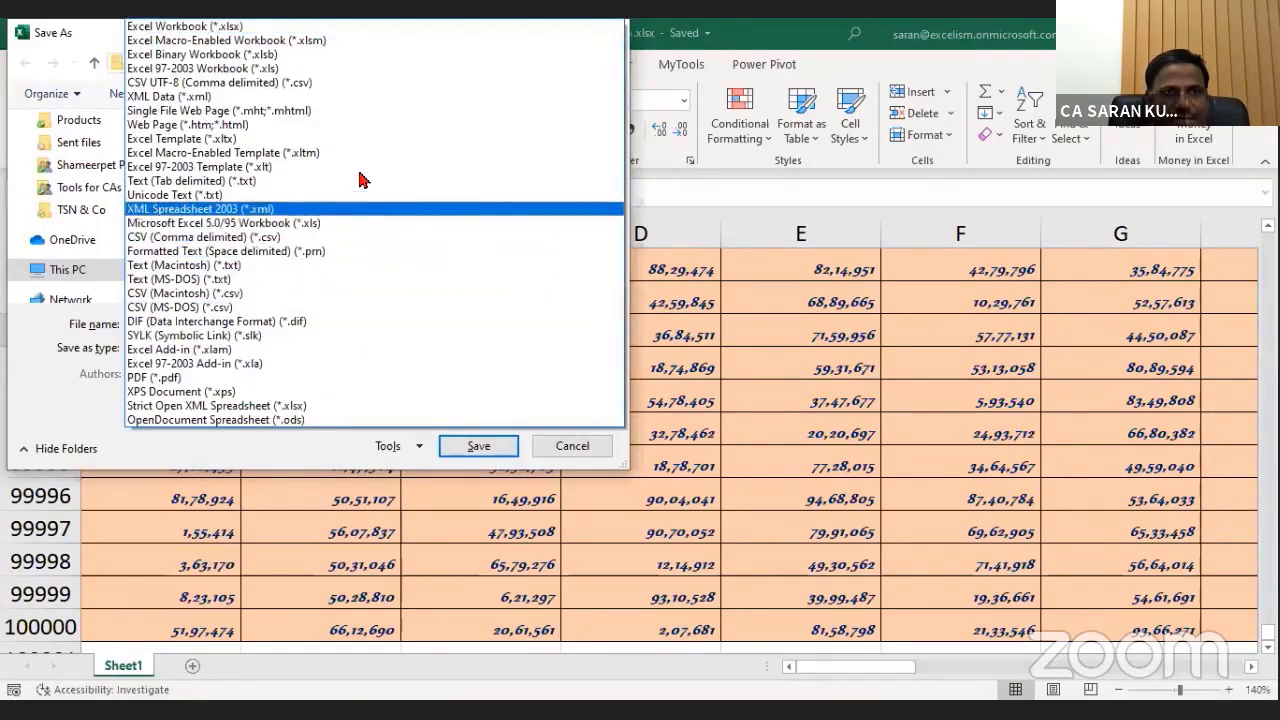
left_click(330, 55)
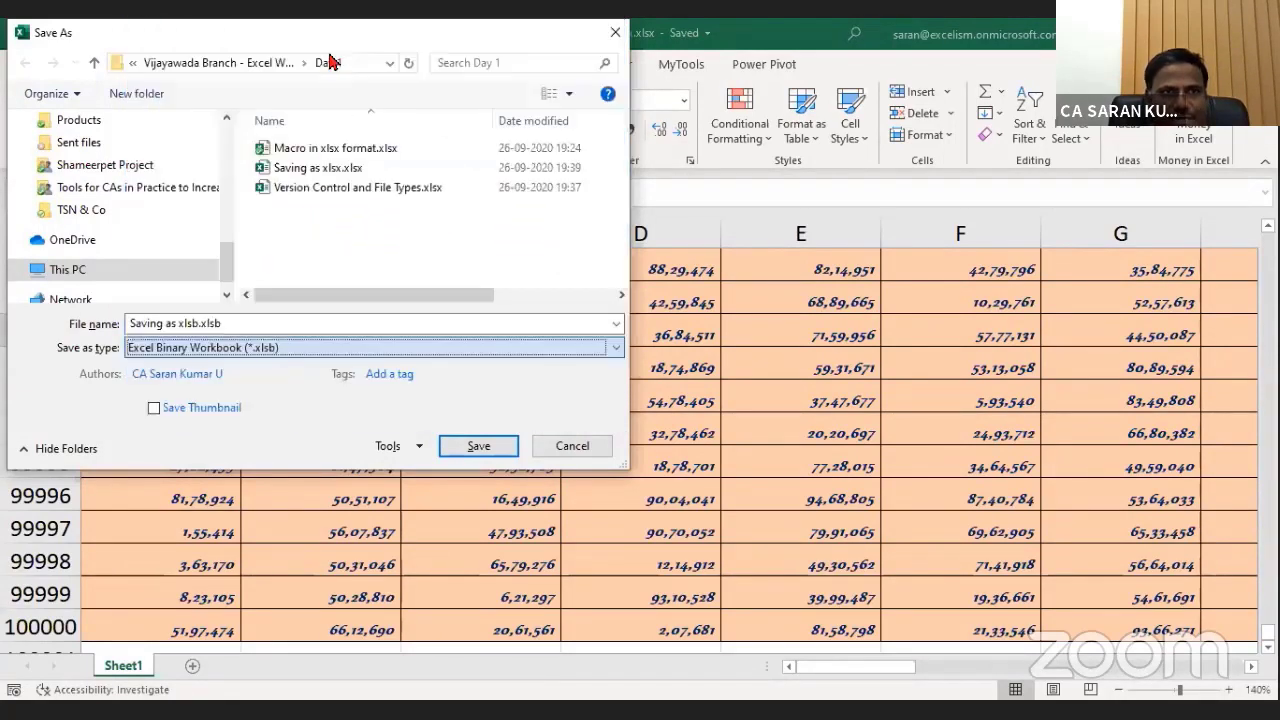
left_click(484, 448)
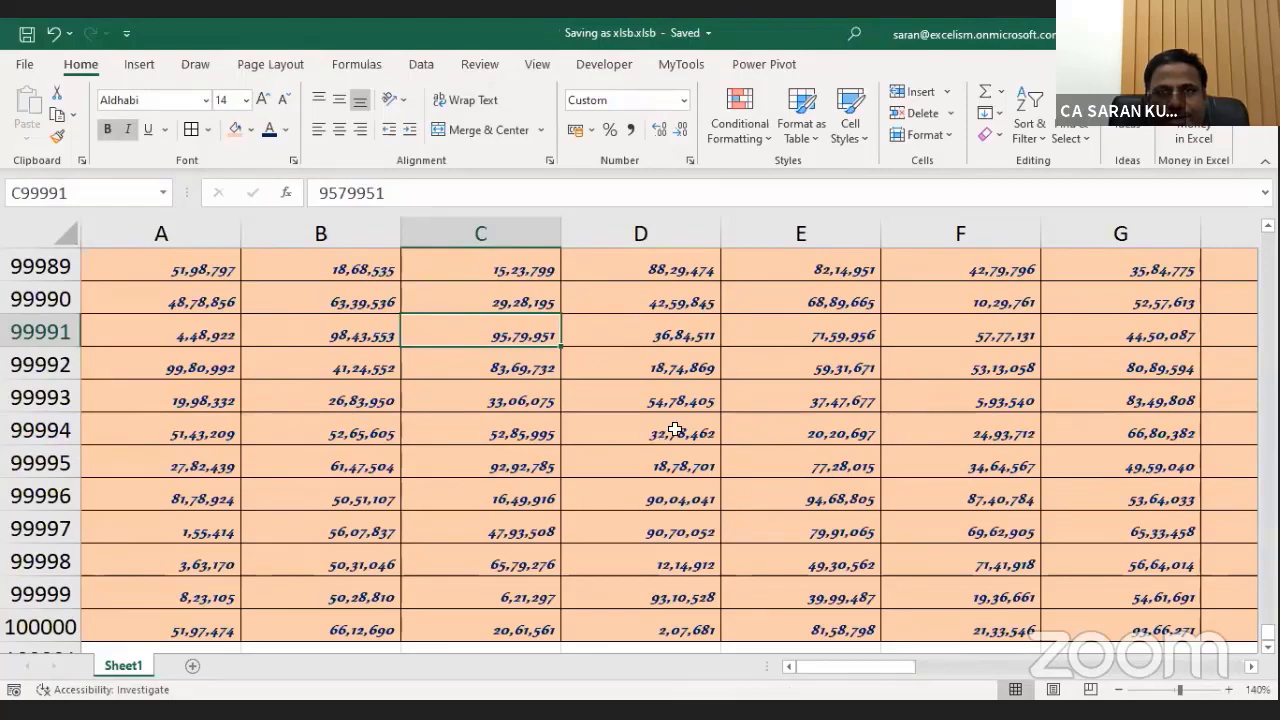
Step: Switch to File Explorer to compare the two saved files in the Day 1 folder, and change the layout to List
left_click(771, 424)
key("alt+Tab")
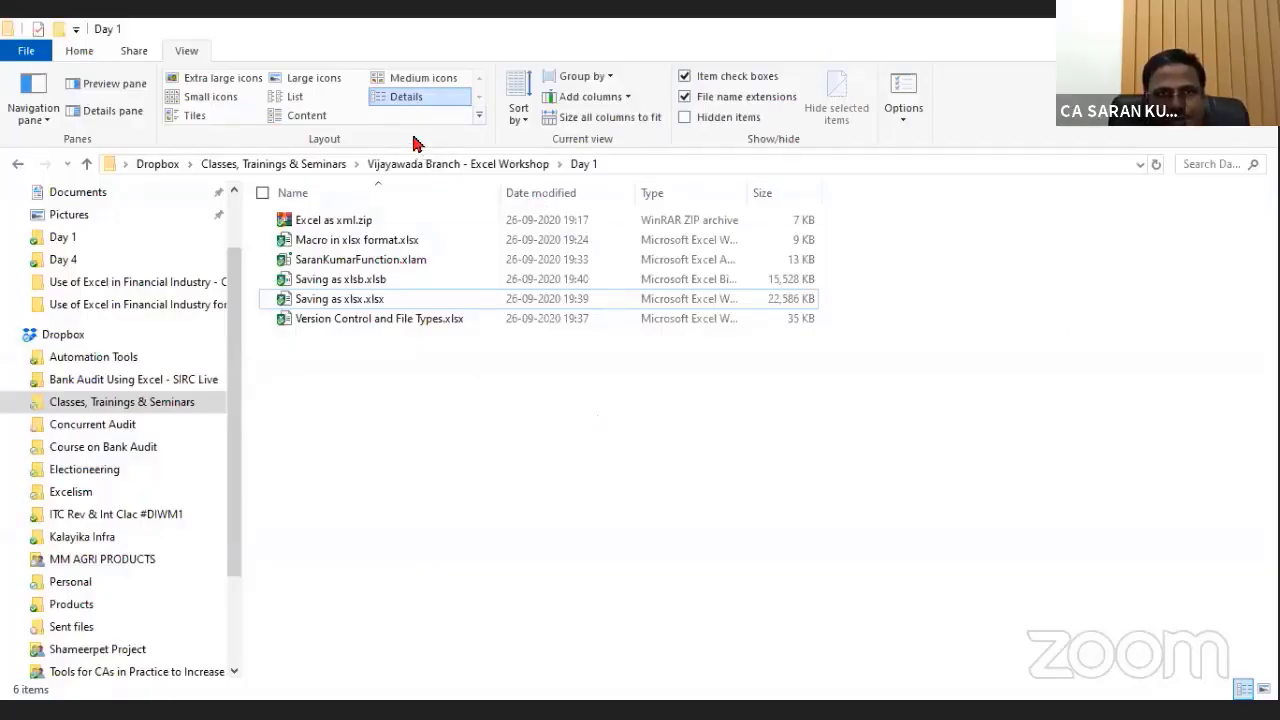
left_click(395, 80)
left_click(305, 96)
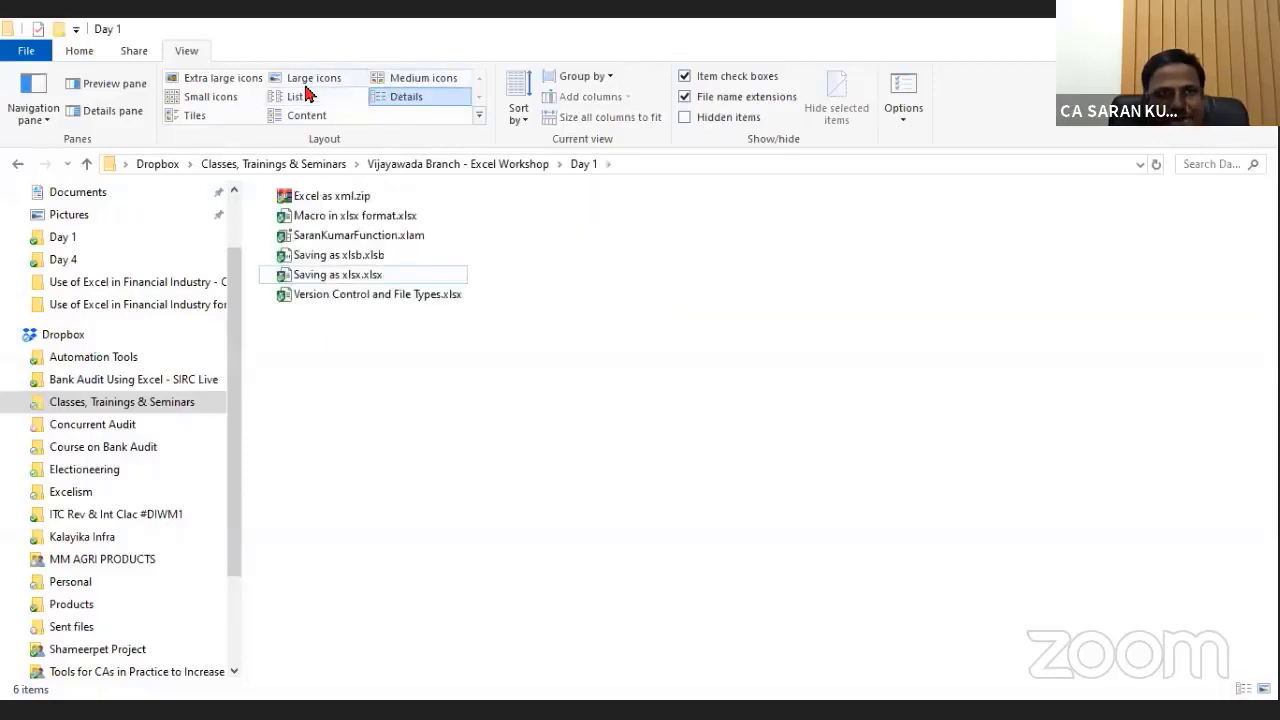
Step: Enlarge the Day 1 folder's items to extra large icons and inspect the icon and file details of Saving as xlsb.xlsb
scroll(709, 297, "up", 4, "ctrl")
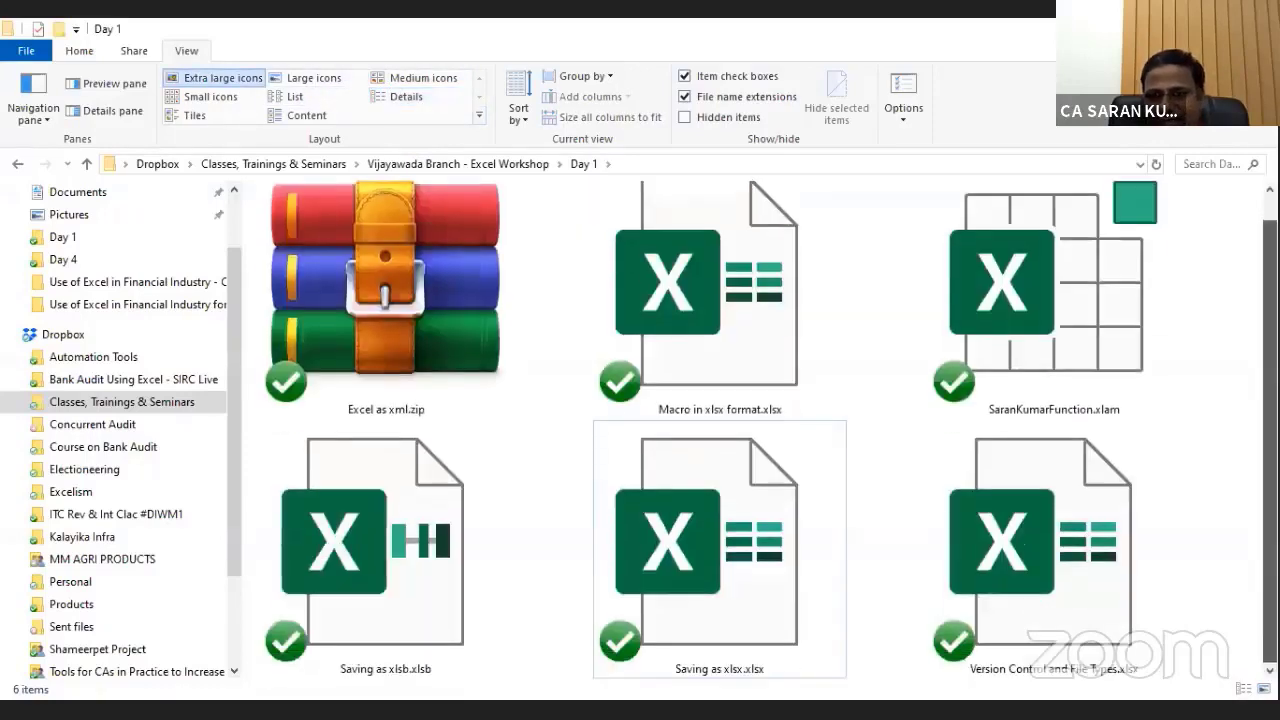
left_click(400, 586)
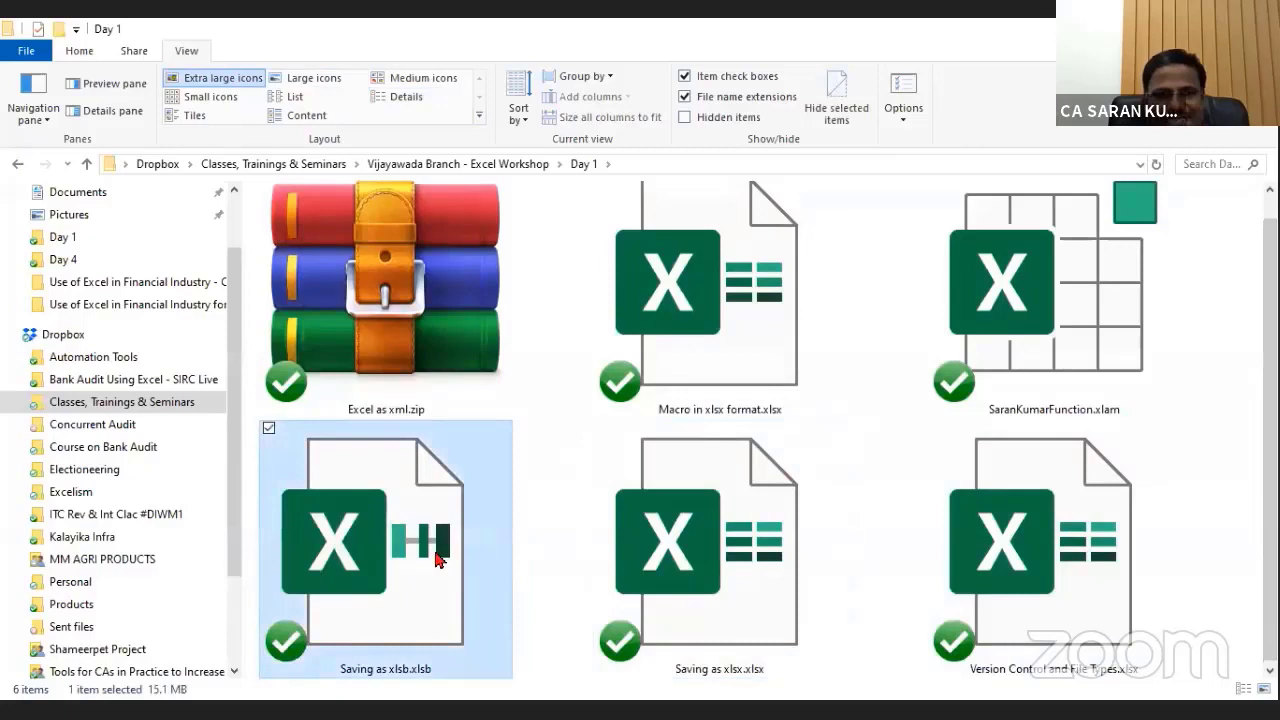
mouse_move(408, 532)
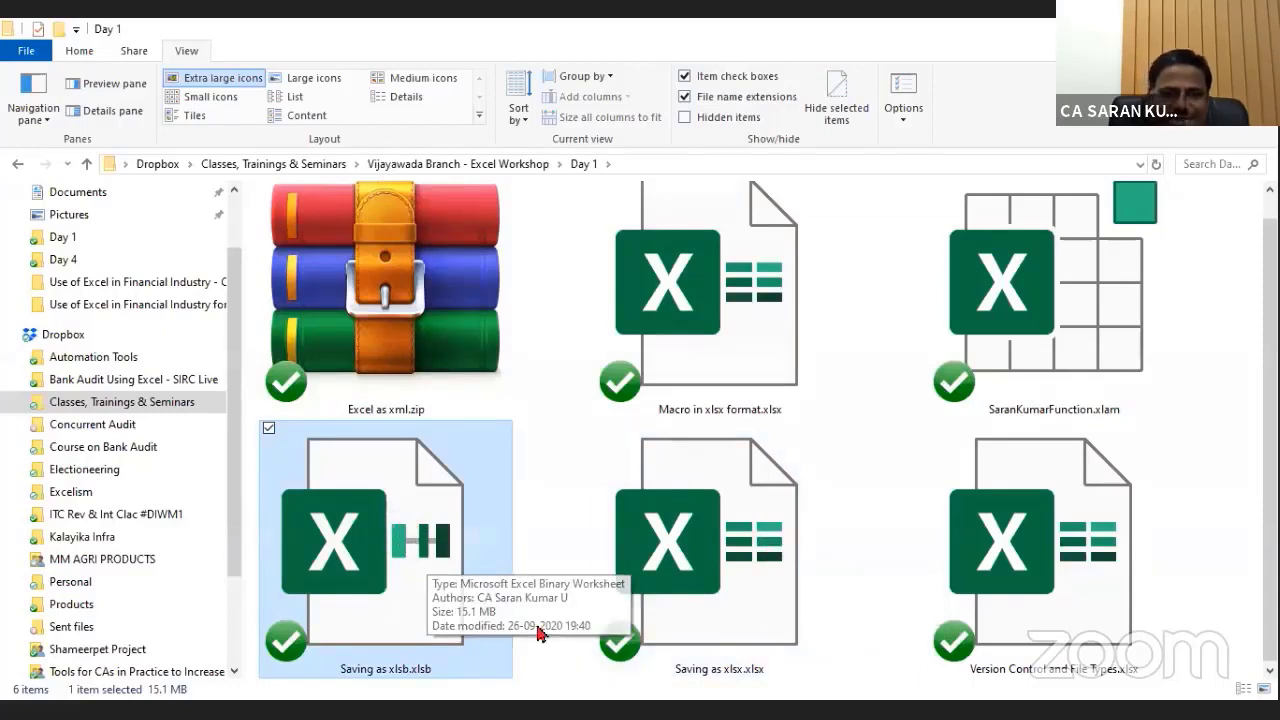
Step: Change the Day 1 folder to Details layout and compare the sizes of Saving as xlsx.xlsx and Saving as xlsb.xlsb
left_click(400, 96)
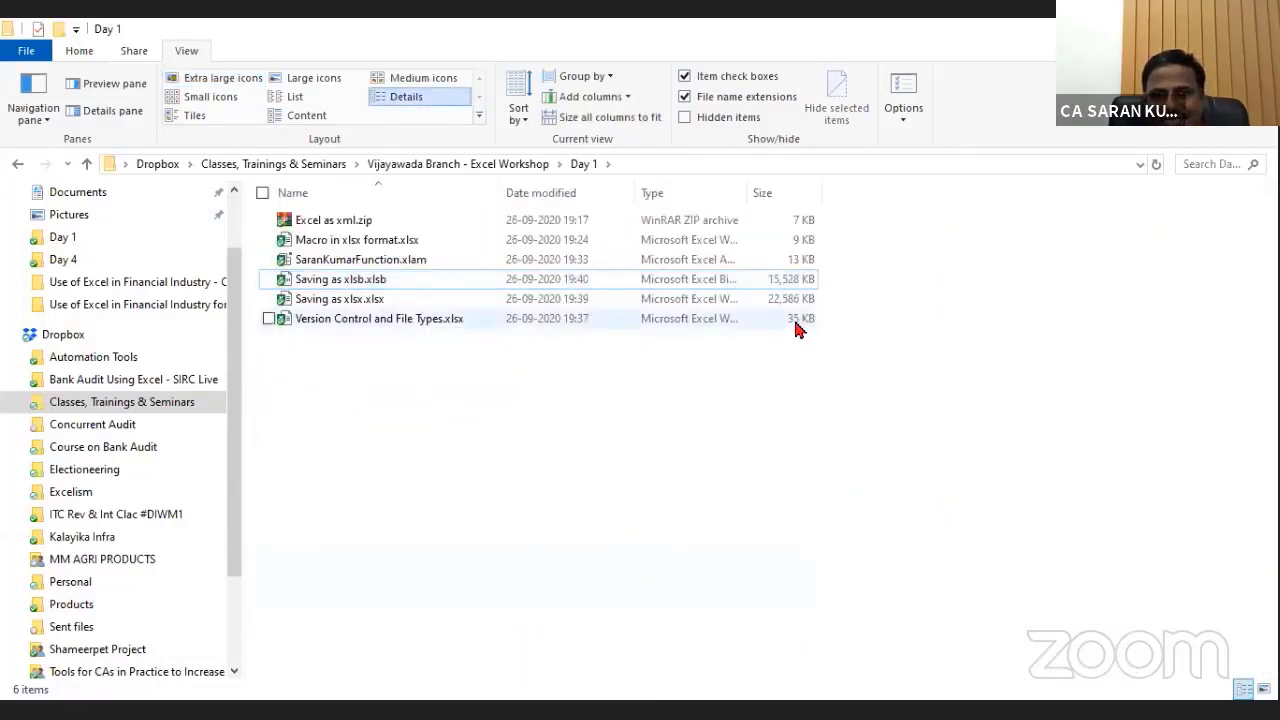
left_click(763, 298)
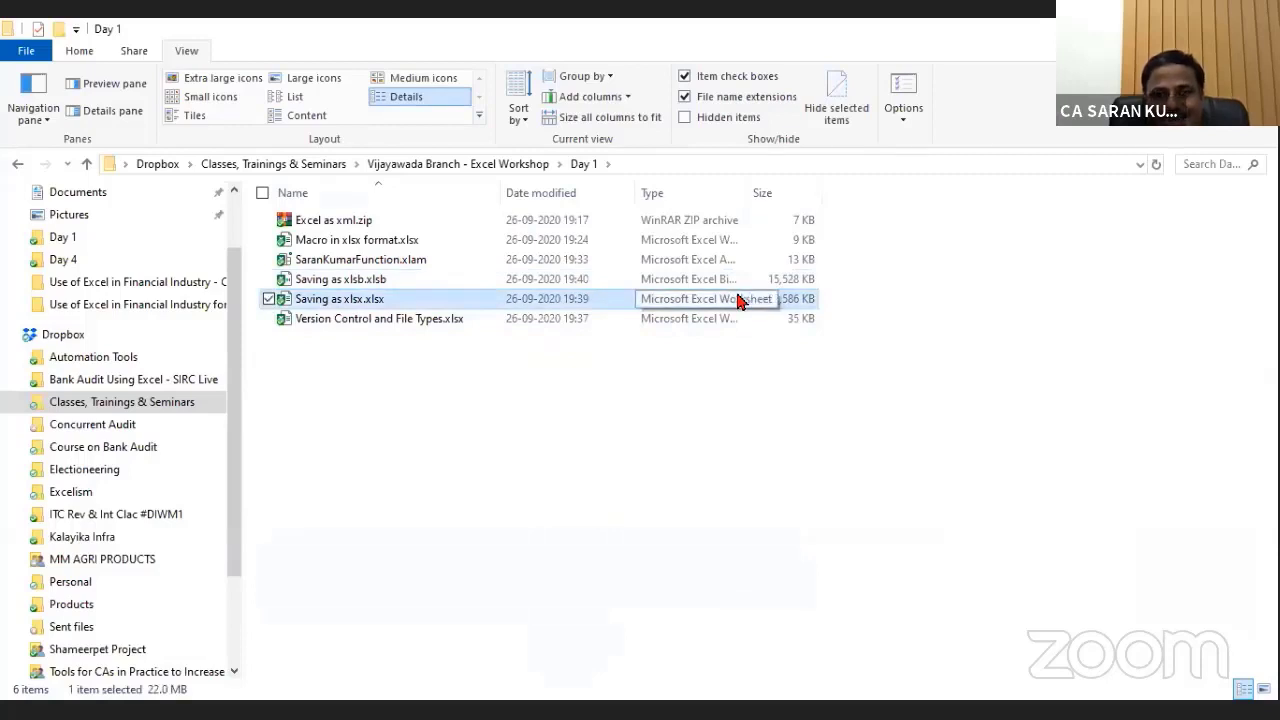
left_click(740, 284)
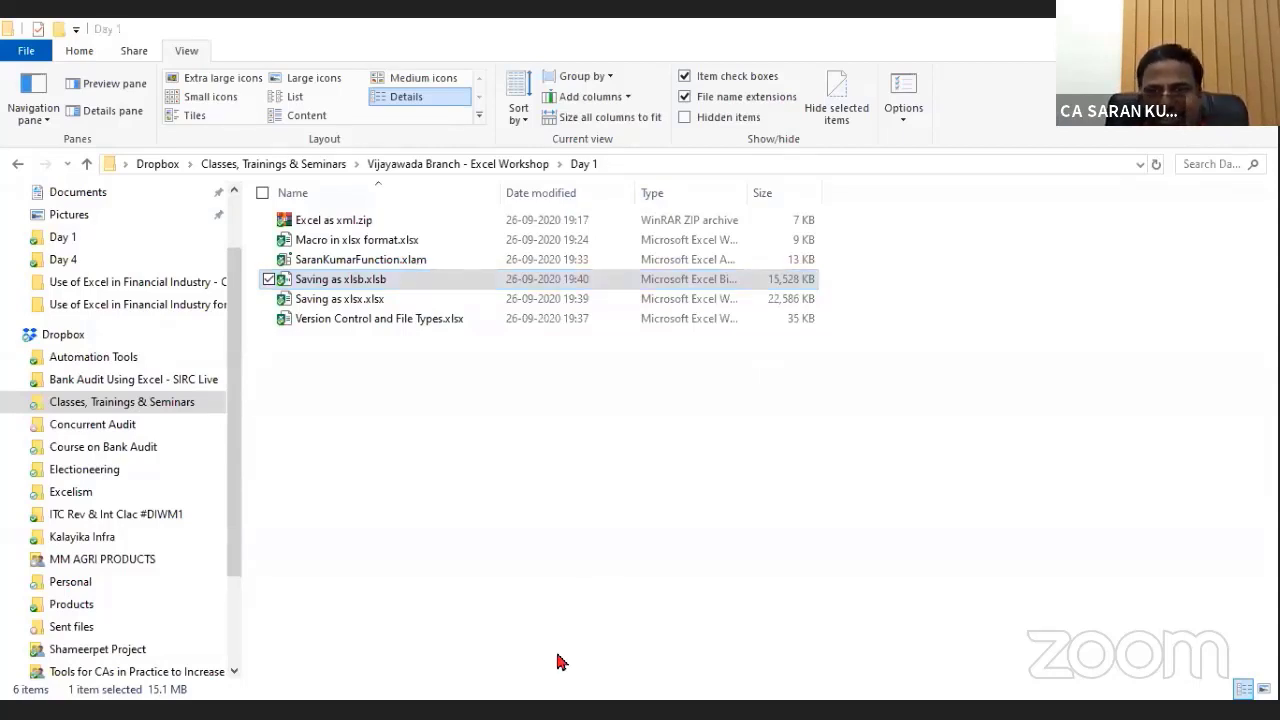
Step: Switch to the Version Control and File Types.xlsx workbook in Excel, review the .xlsb entry on the File Types sheet and select cell C27
key("alt+Tab")
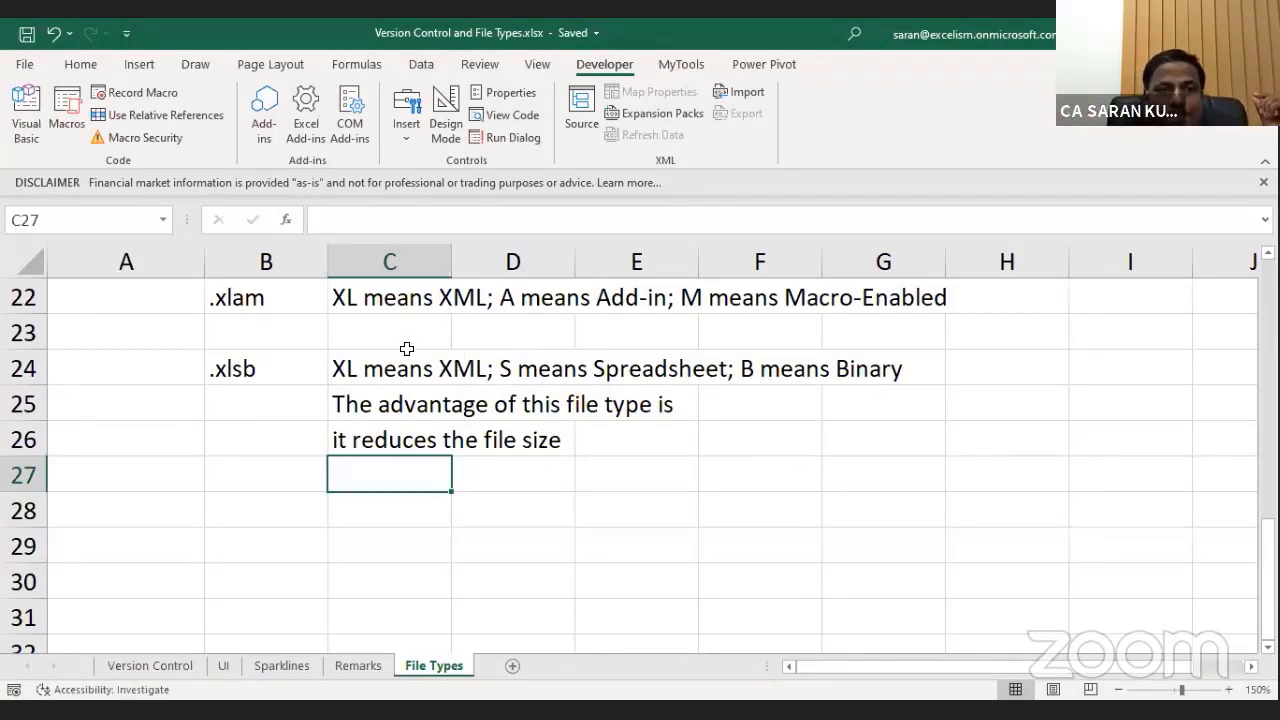
left_click(312, 357)
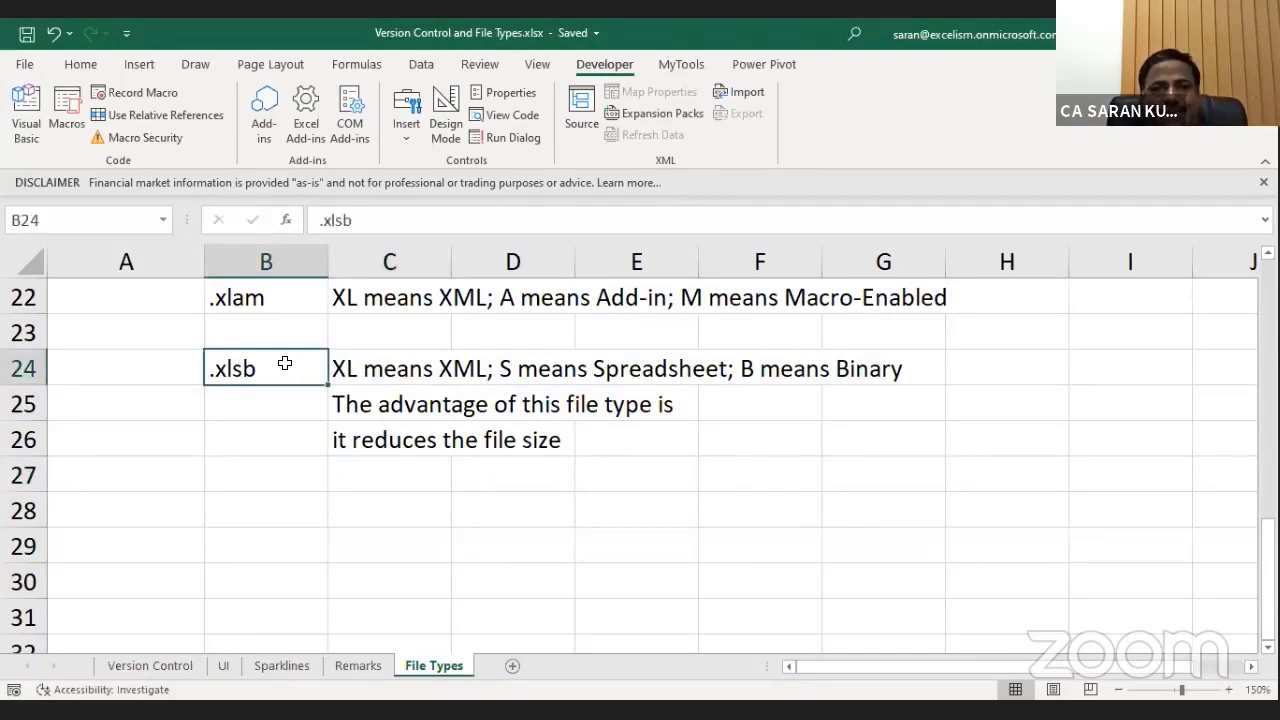
left_click(383, 487)
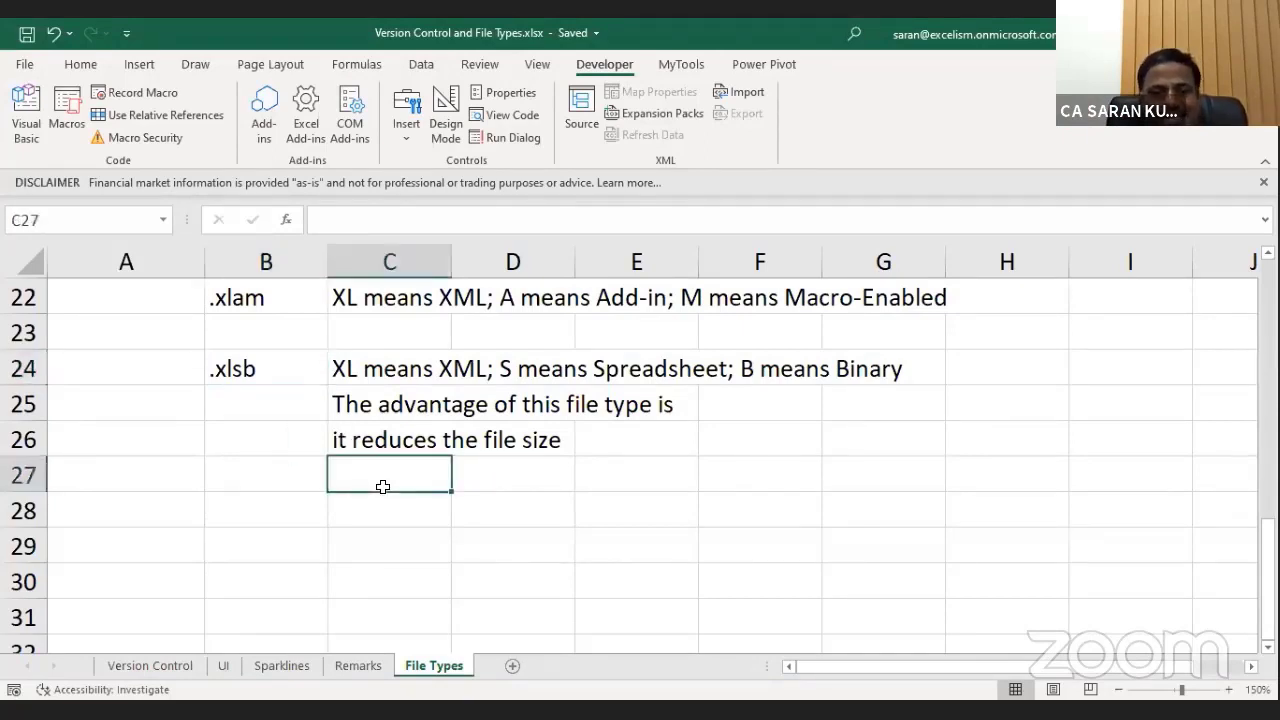